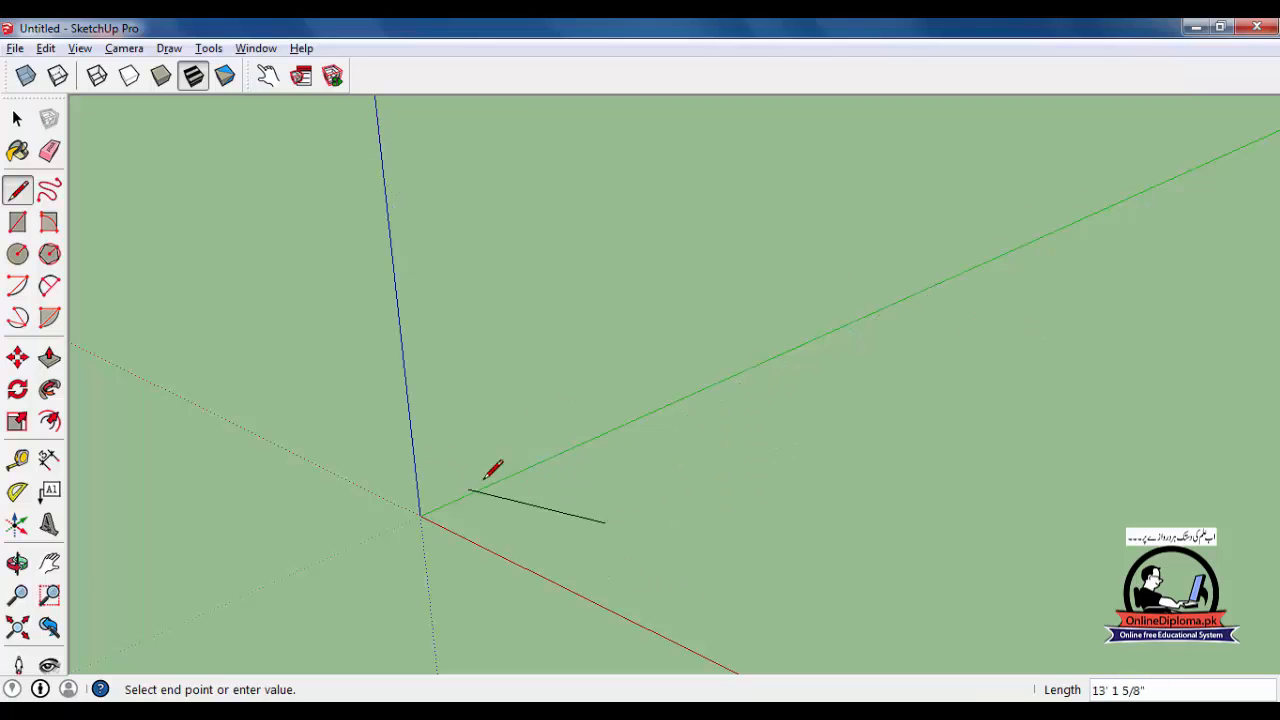
- Draw two connected edges on the ground beside the axes with the Line tool, running the second parallel to the red axis
click(924, 315)
scroll(792, 463, up, 1)
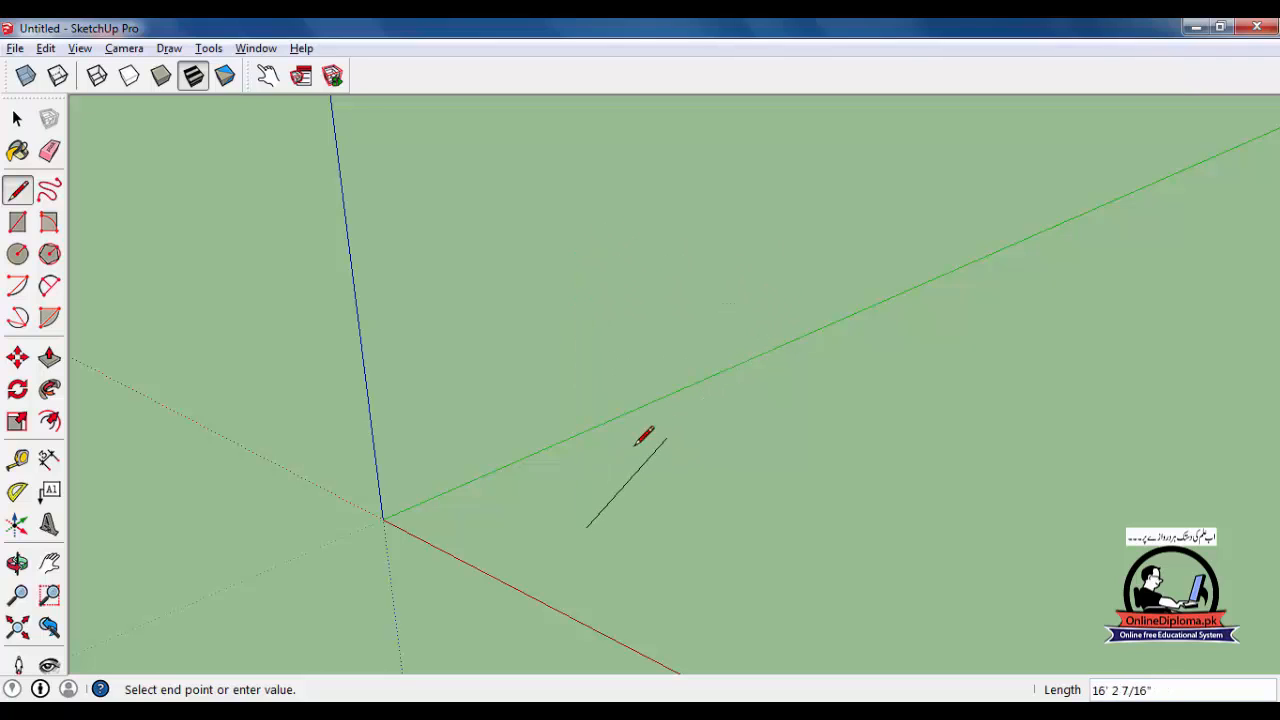
click(770, 429)
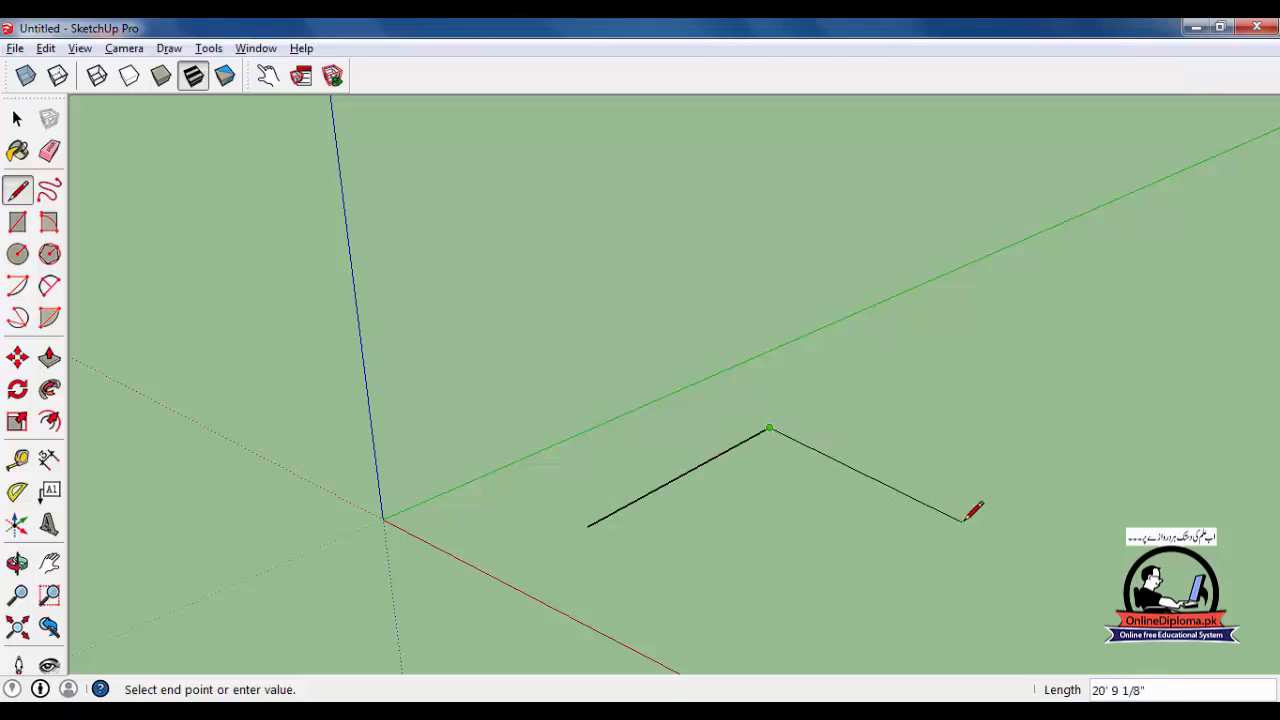
mouse_move(834, 462)
middle_down()
mouse_move(782, 579)
mouse_move(803, 591)
mouse_move(946, 429)
middle_up()
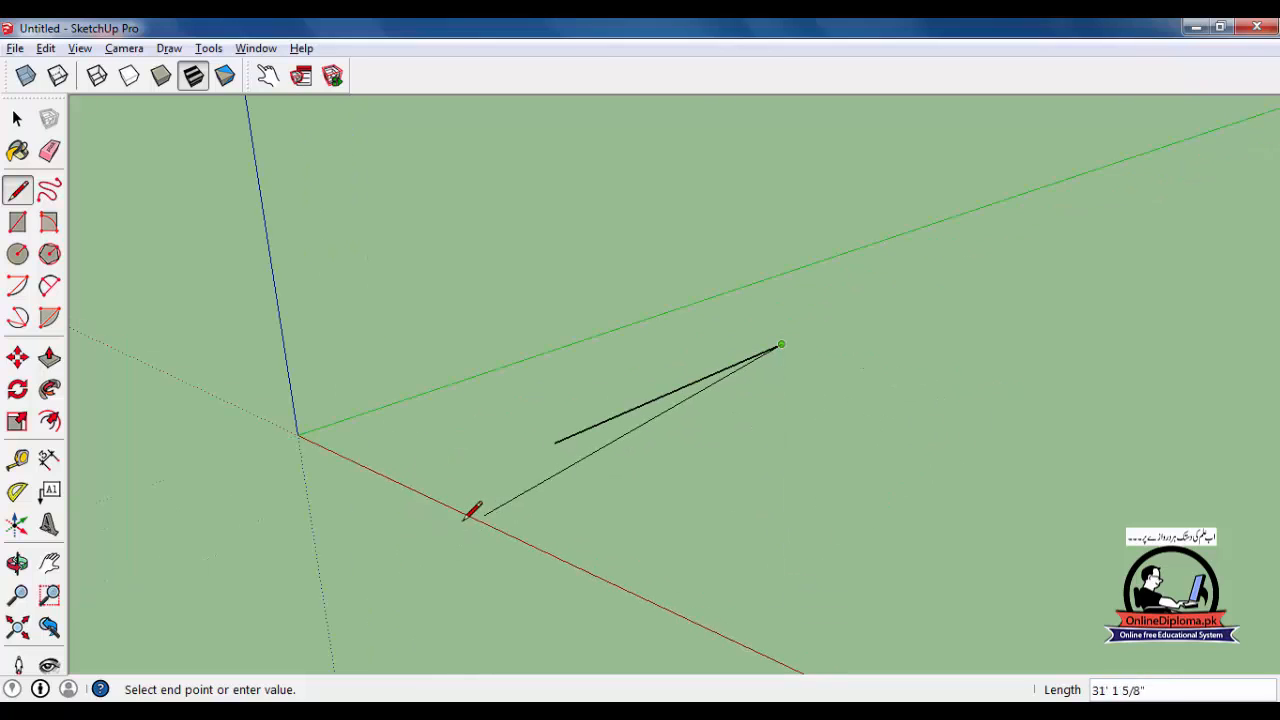
scroll(474, 516, down, 2)
scroll(474, 516, down, 1)
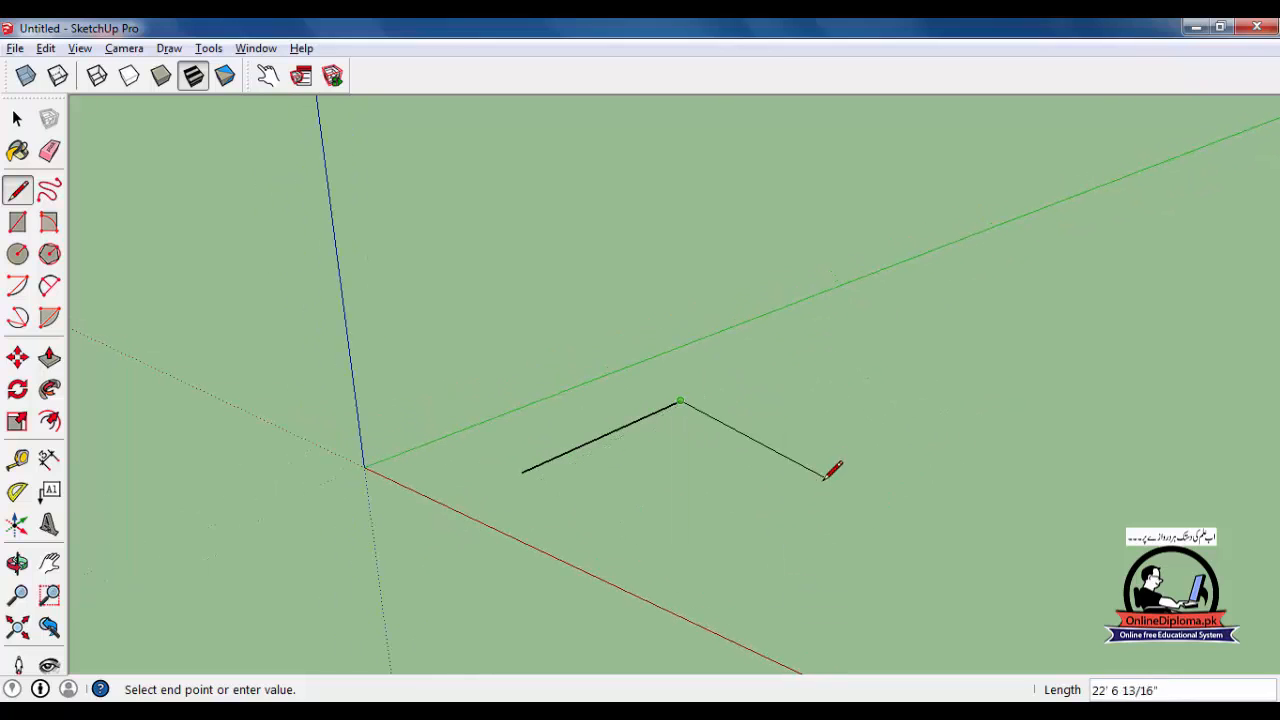
scroll(833, 468, up, 2)
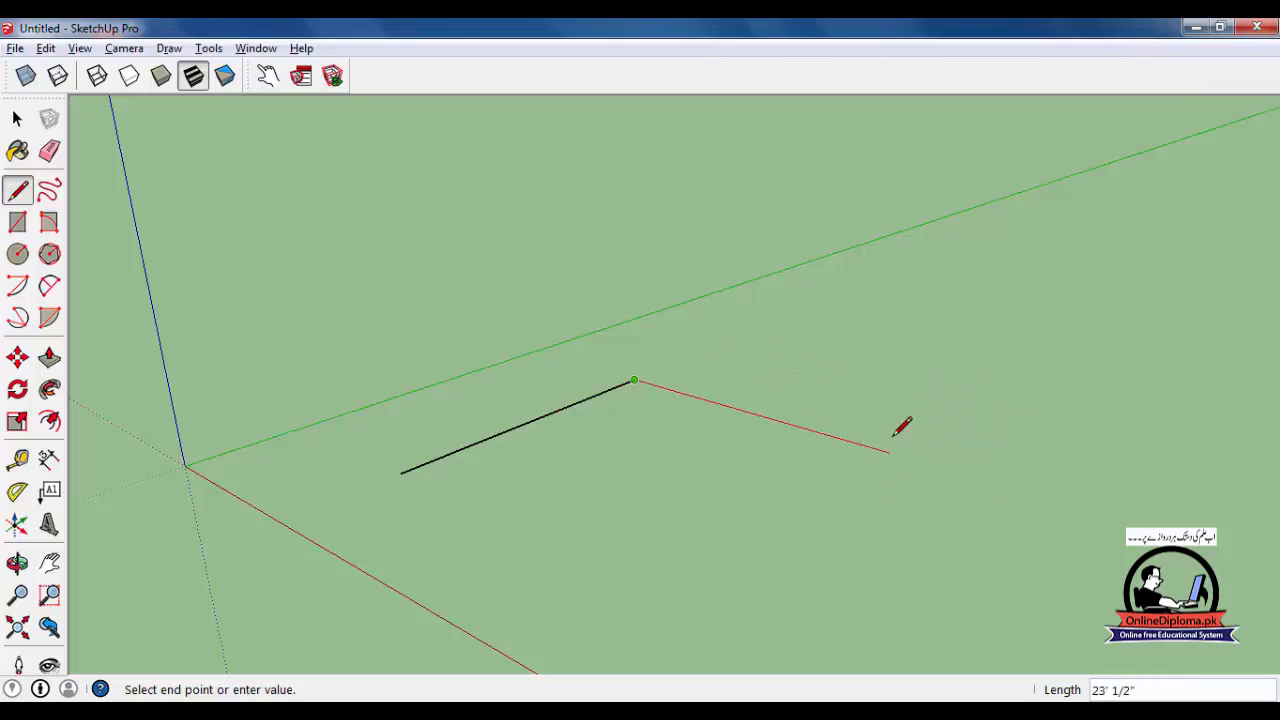
mouse_move(866, 470)
middle_down()
mouse_move(848, 467)
mouse_move(857, 474)
middle_up()
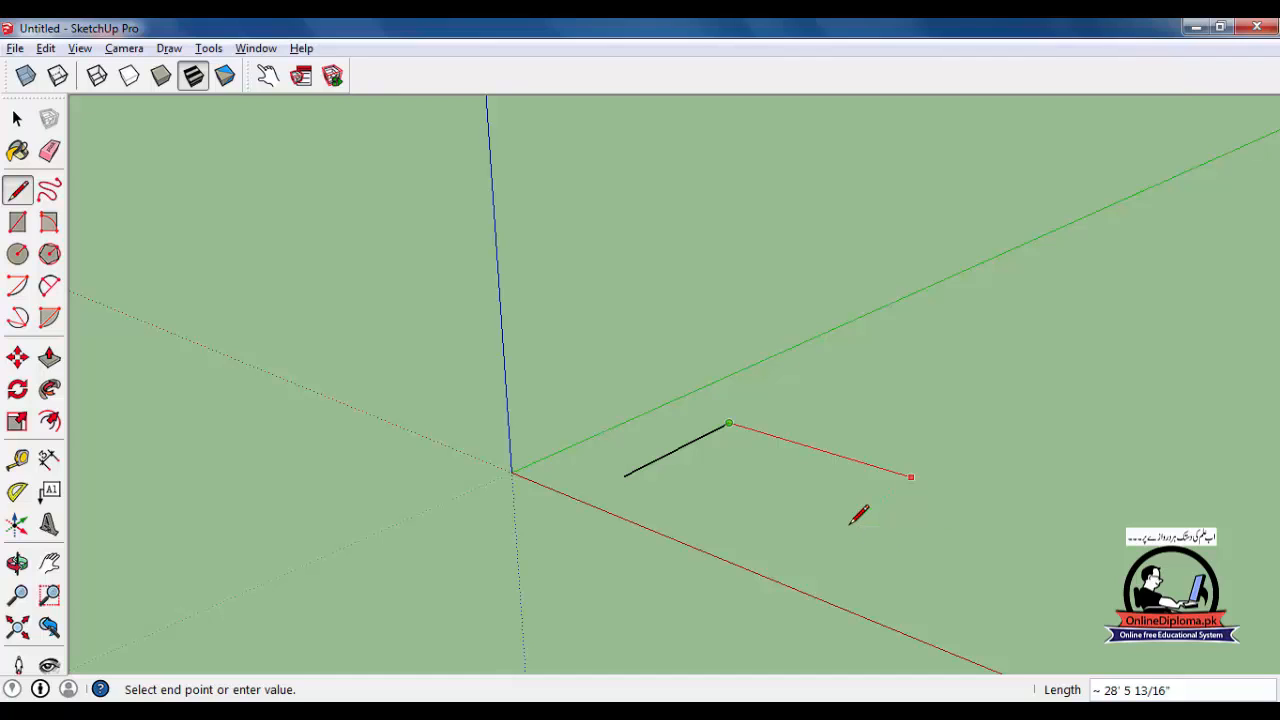
middle_drag(797, 432, 771, 425)
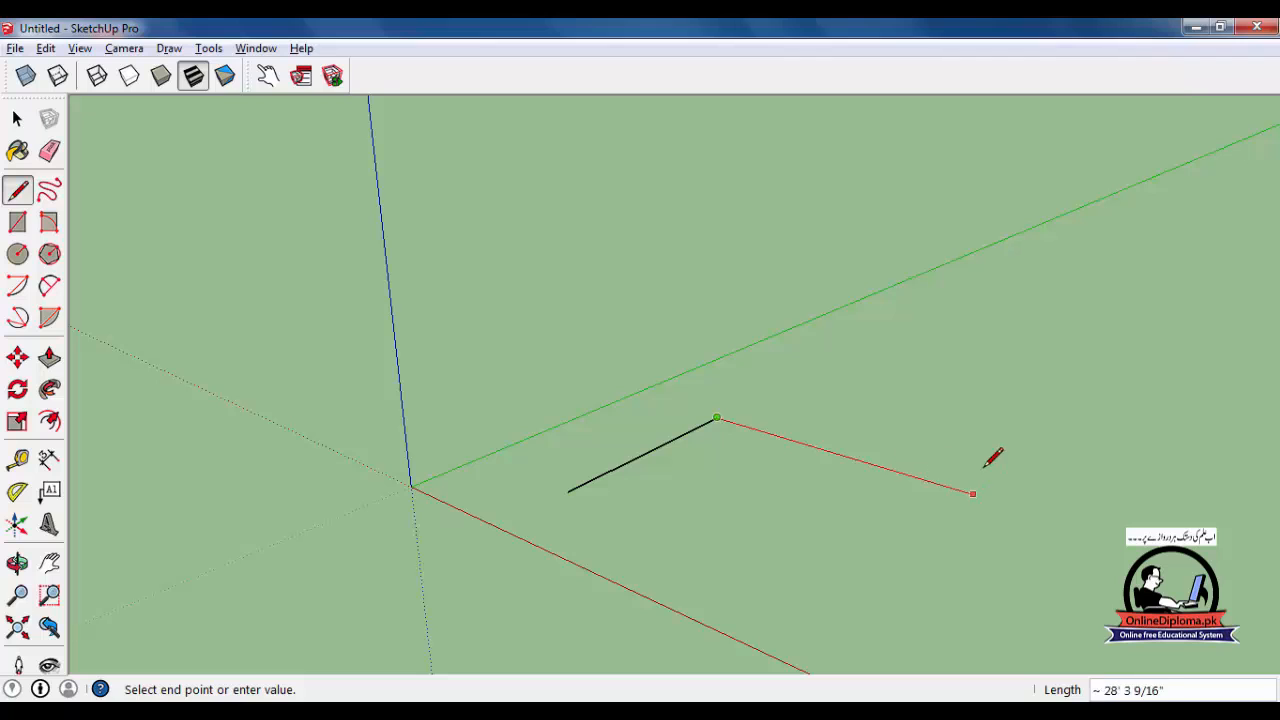
click(937, 482)
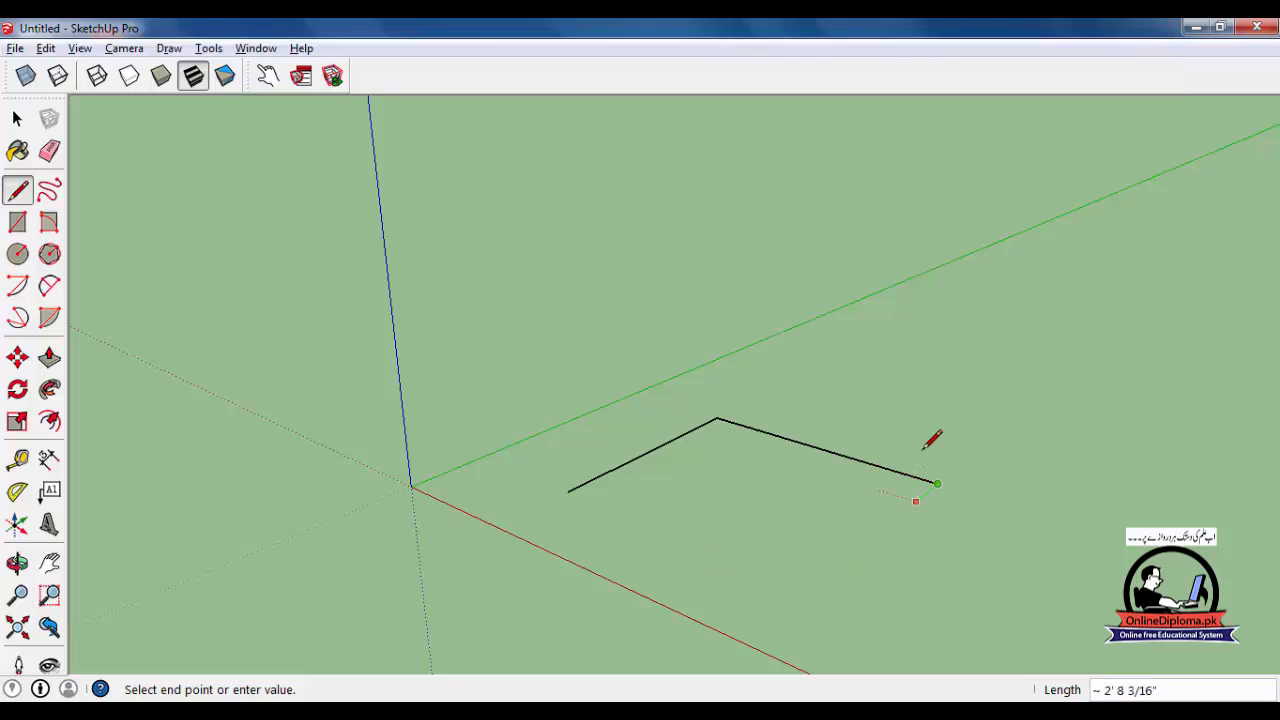
- Add the third edge and close the outline at the starting point with an edge about 25' 5" long, forming a four-sided face
click(569, 494)
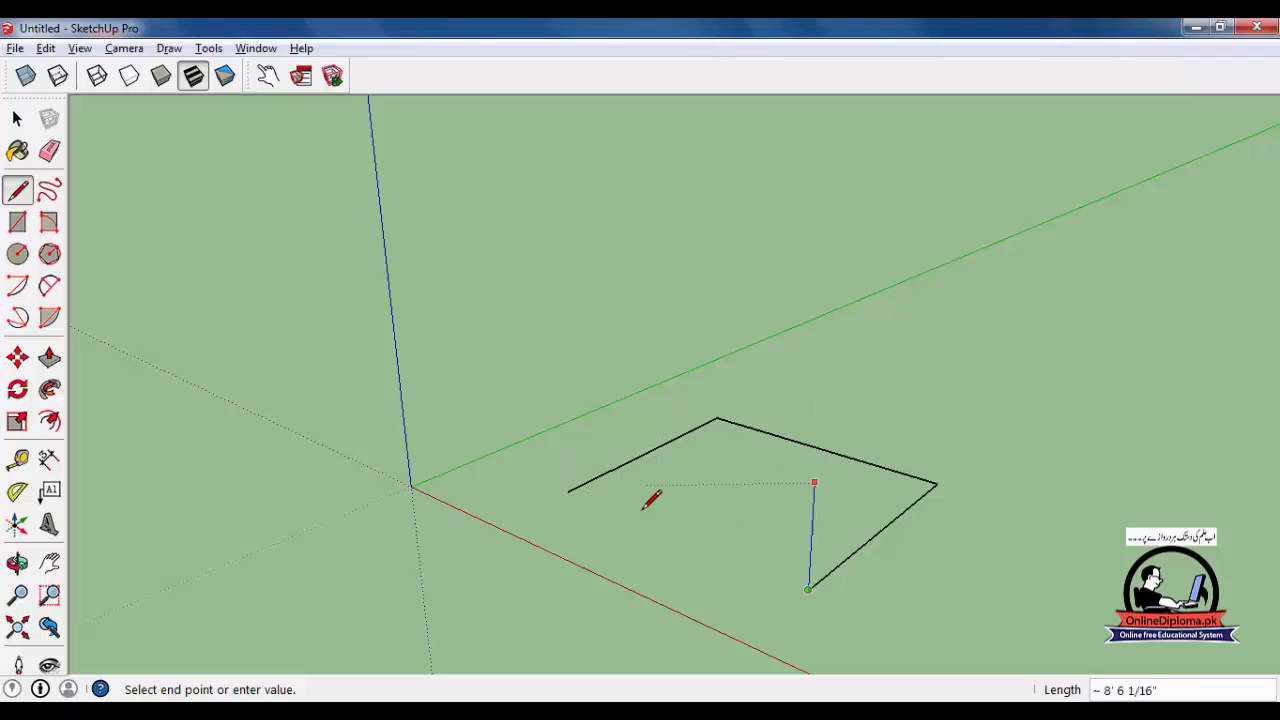
click(568, 491)
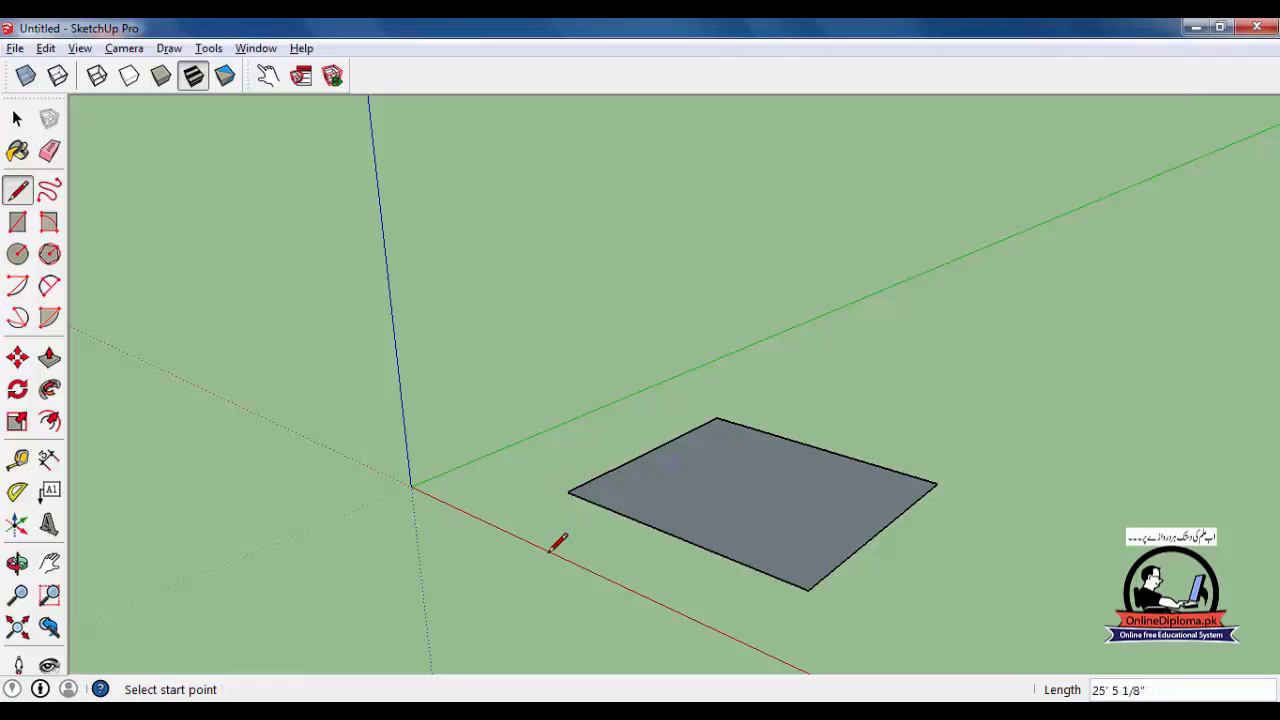
middle_drag(558, 542, 738, 508)
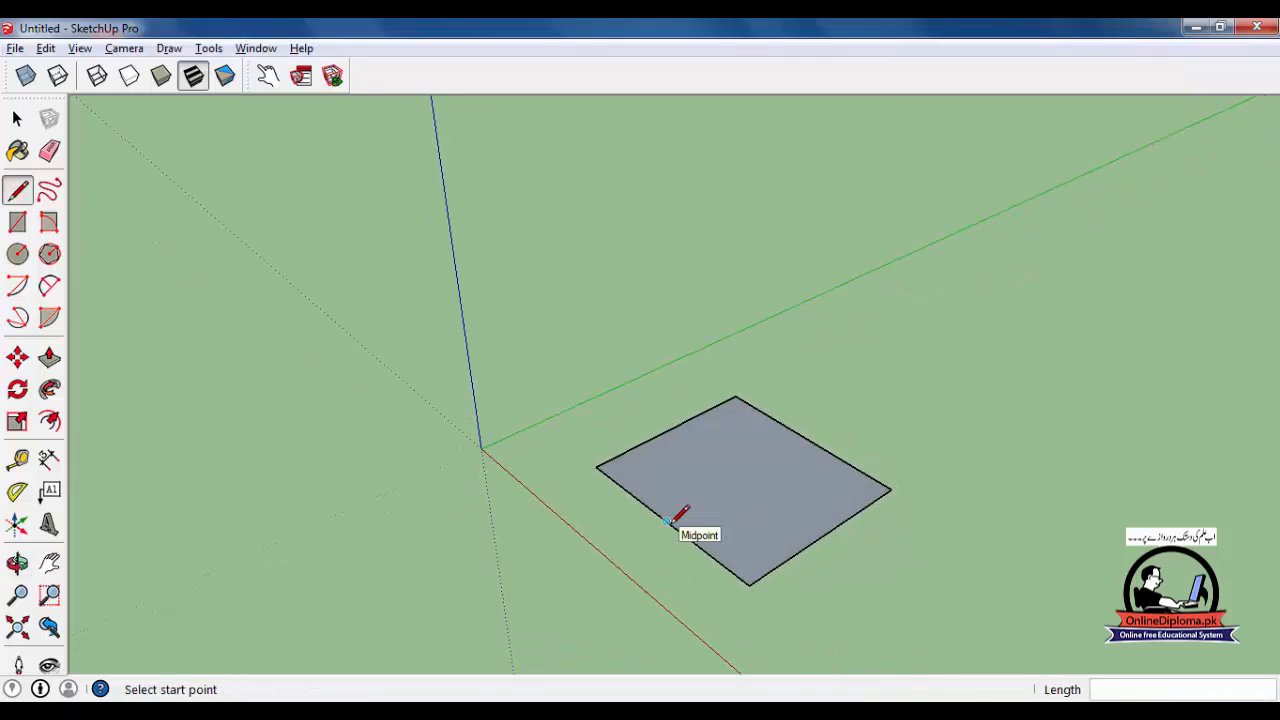
scroll(808, 537, up, 4)
shift+middle_drag(831, 523, 581, 602)
scroll(643, 424, down, 2)
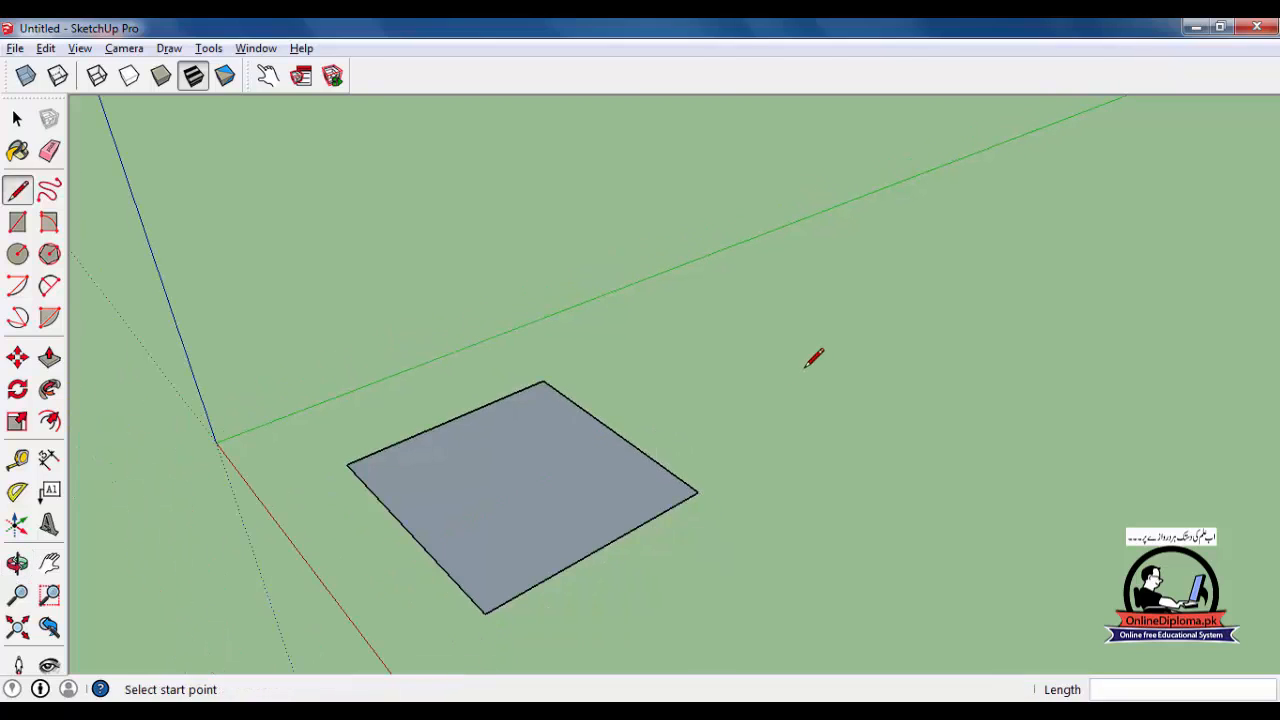
- Draw a single free-standing edge on the empty ground beside the face and end the line there
click(849, 317)
click(793, 407)
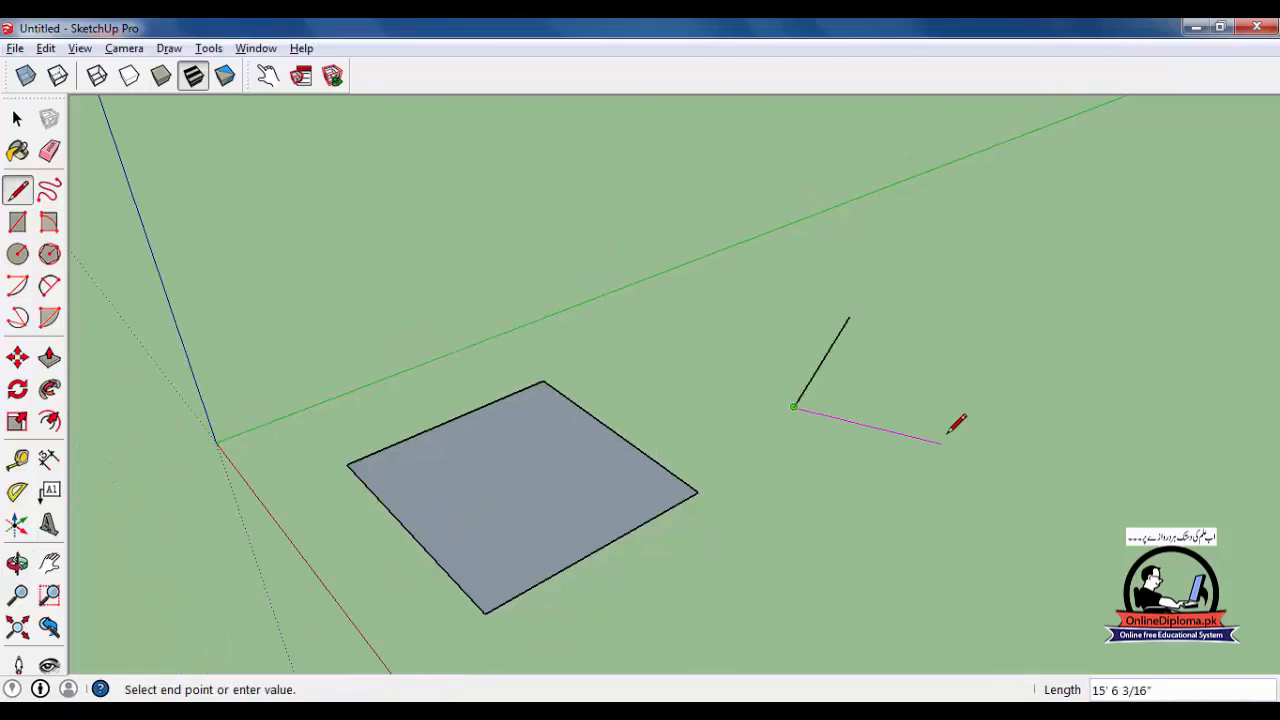
click(215, 243)
click(17, 120)
click(17, 120)
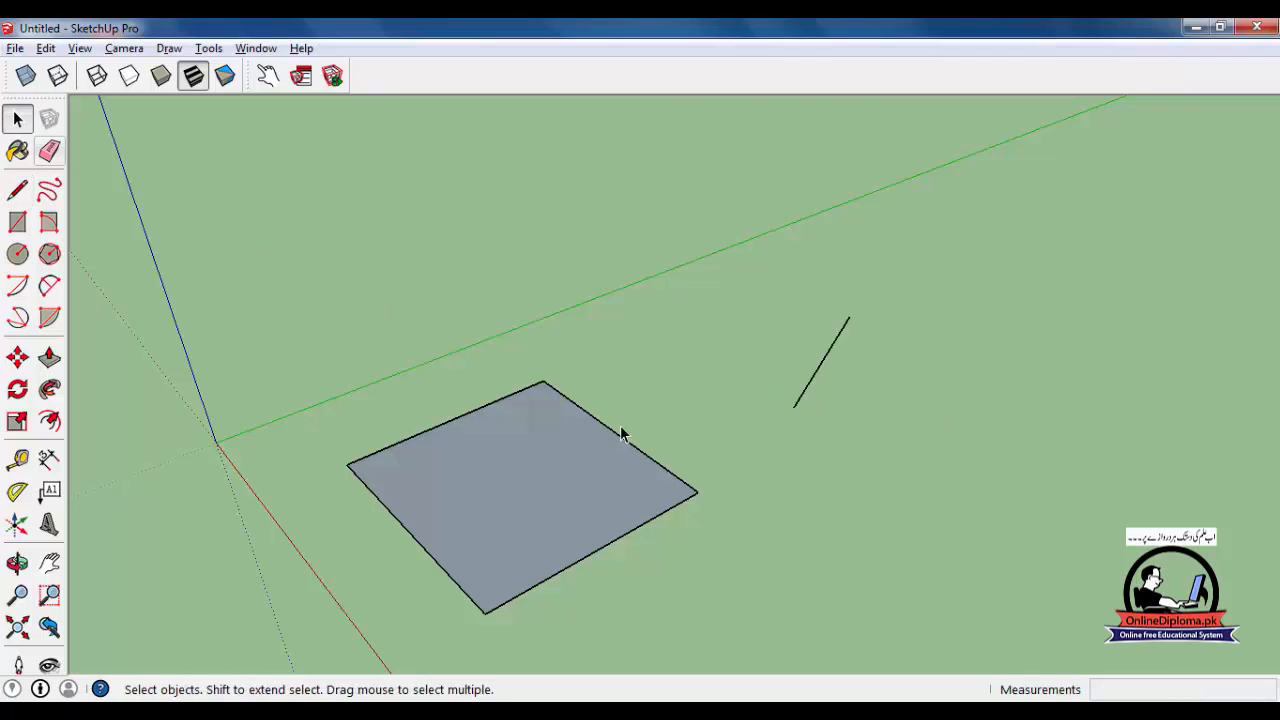
- Erase the free-standing edge beside the face
click(17, 190)
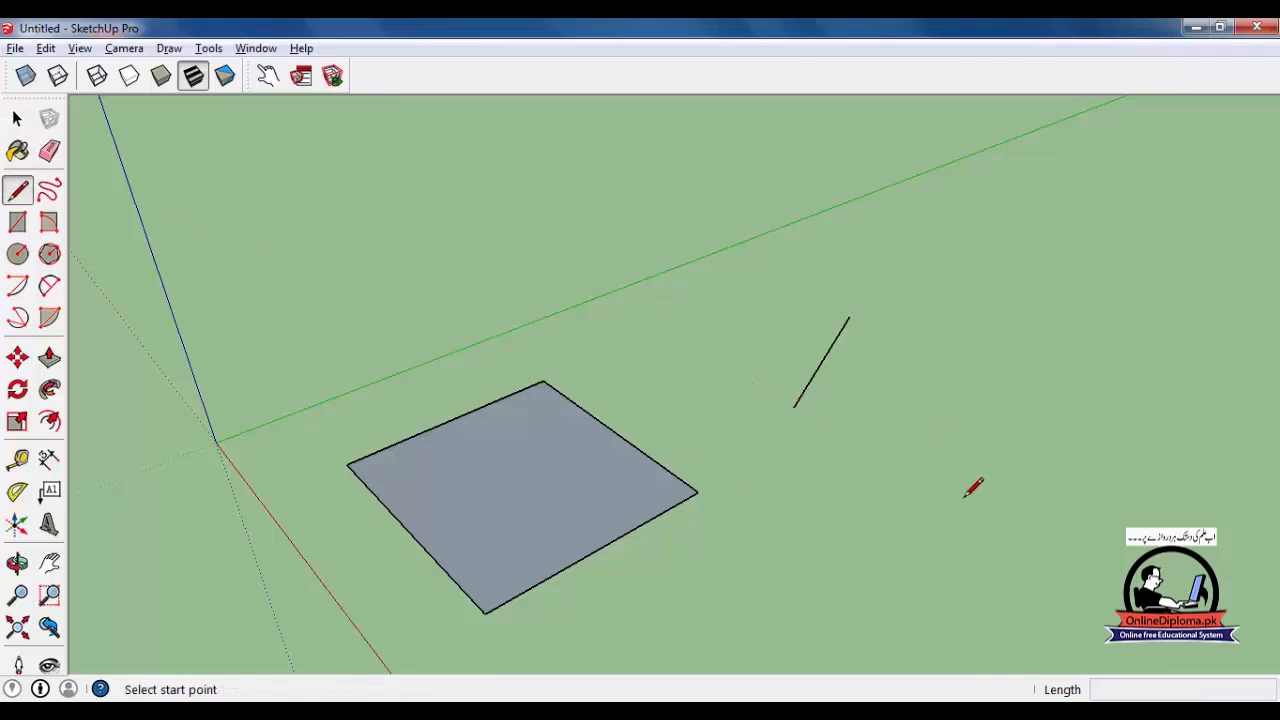
click(49, 150)
click(822, 360)
click(17, 190)
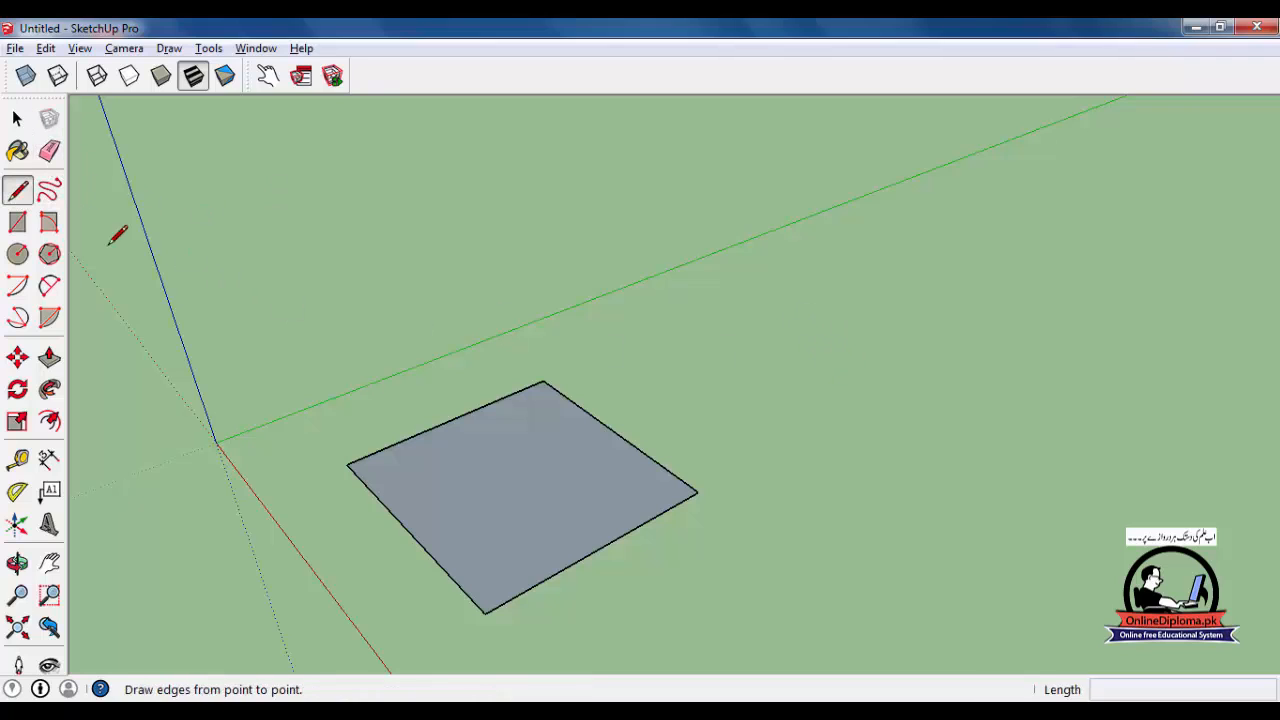
click(672, 349)
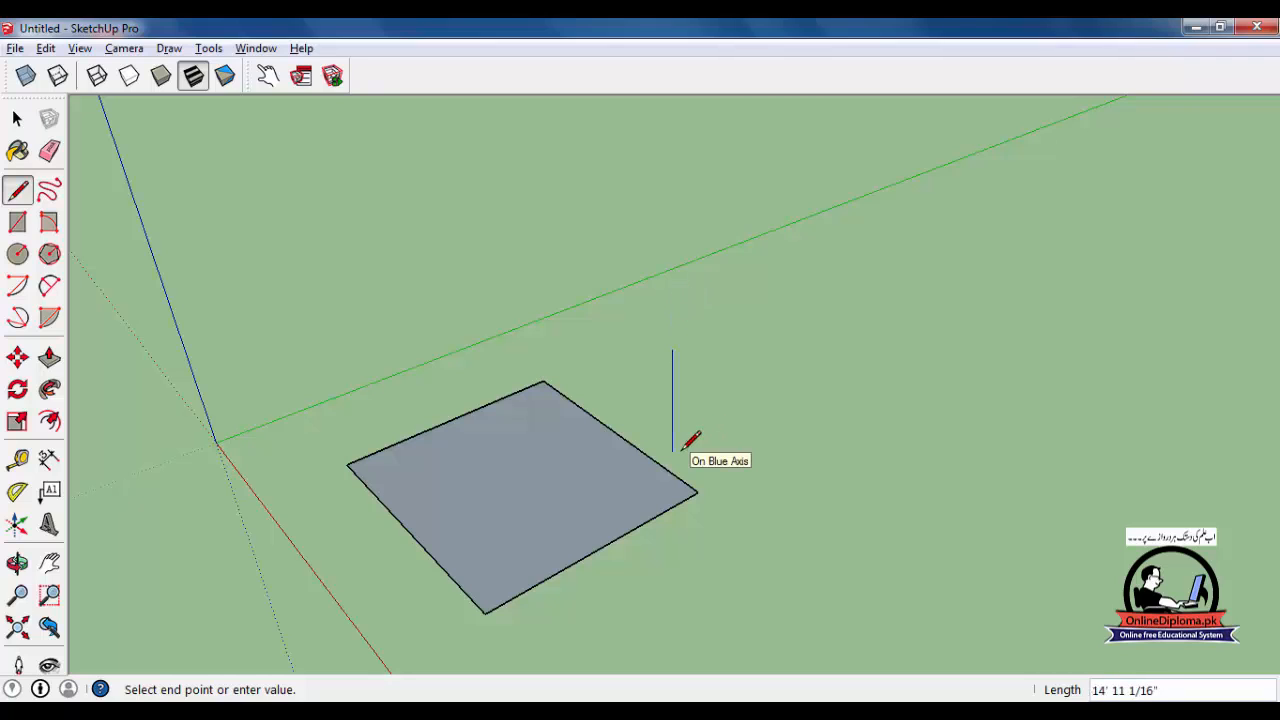
click(356, 278)
click(16, 118)
- Draw another loose edge beside the face with the Line tool, end the line and erase it
click(783, 325)
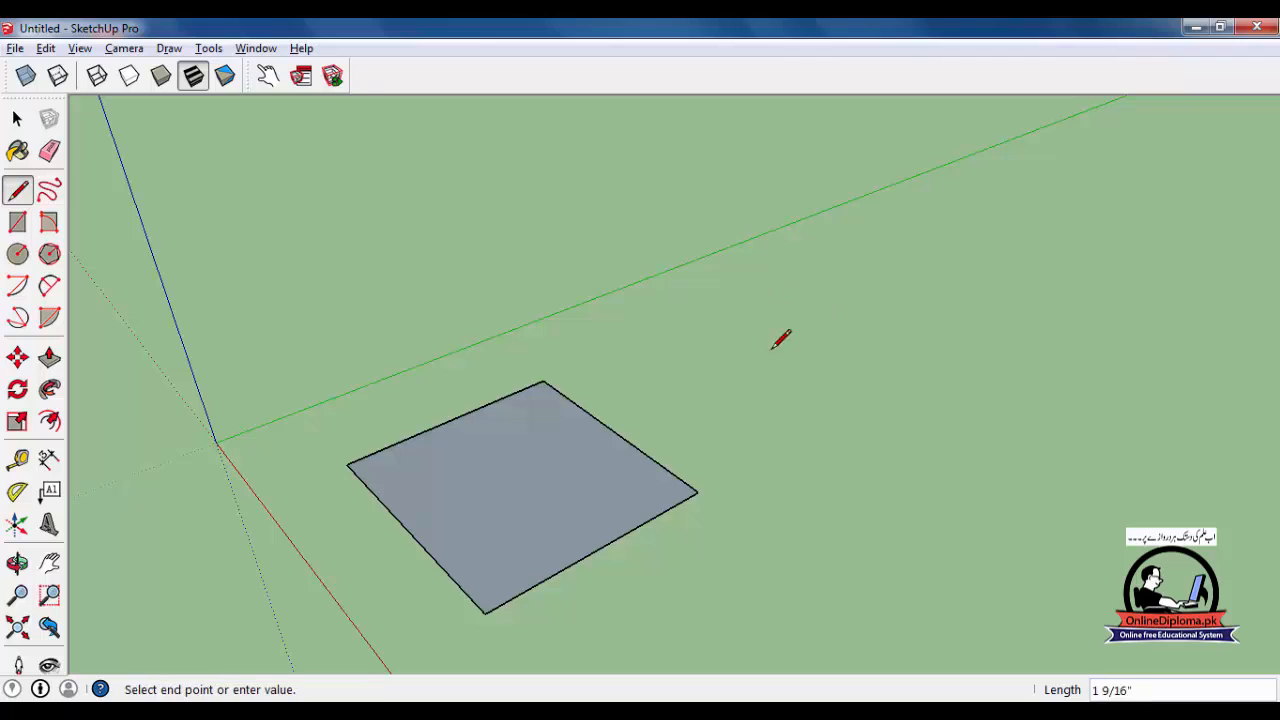
click(761, 415)
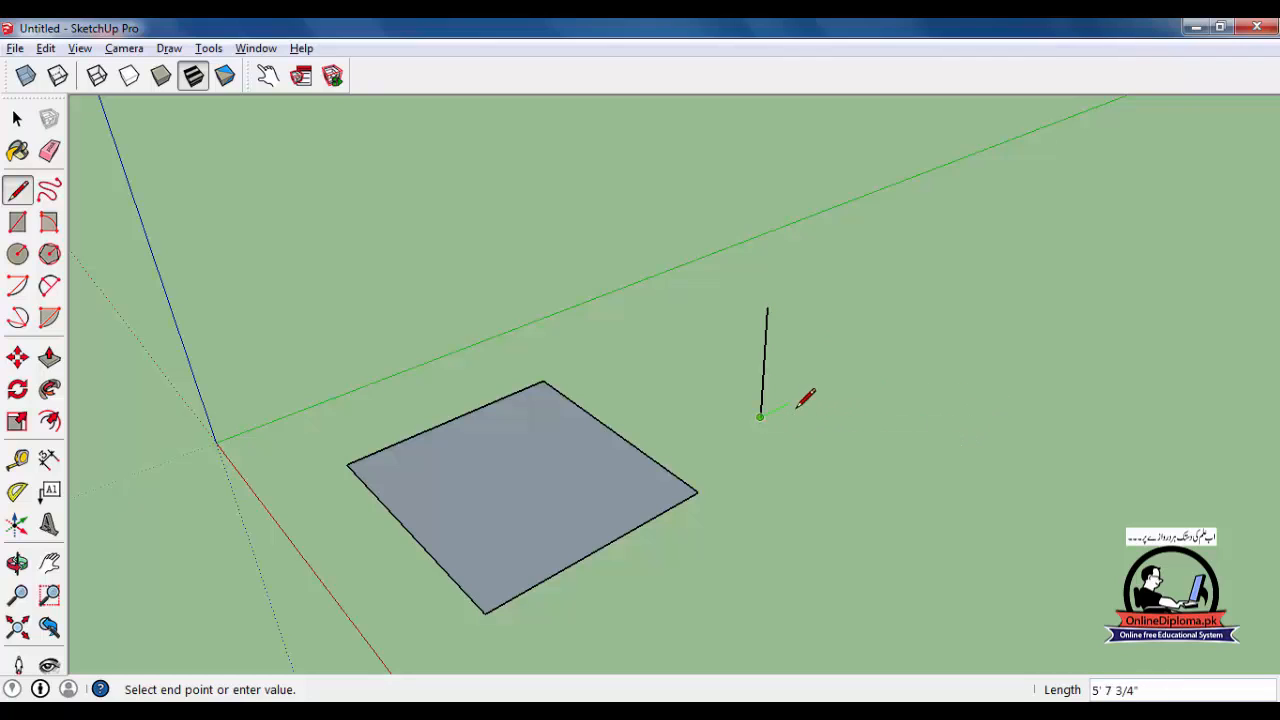
mouse_move(957, 434)
middle_down()
mouse_move(971, 457)
mouse_move(627, 457)
mouse_move(763, 337)
mouse_move(905, 480)
middle_up()
key(e)
click(851, 440)
- Select the four-sided face and reverse it so its front side points upward
mouse_move(831, 431)
middle_down()
mouse_move(863, 597)
mouse_move(689, 486)
middle_up()
scroll(689, 486, up, 3)
key(space)
click(673, 417)
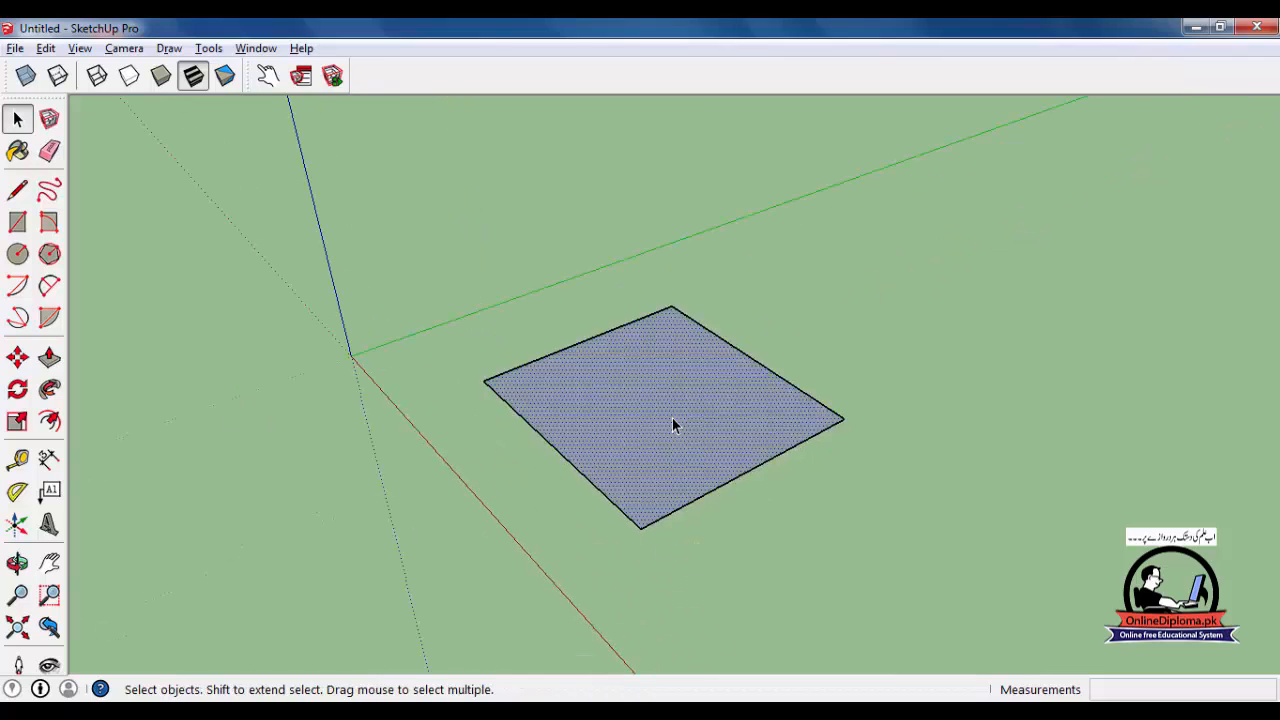
right_click(673, 417)
click(732, 327)
right_click(650, 392)
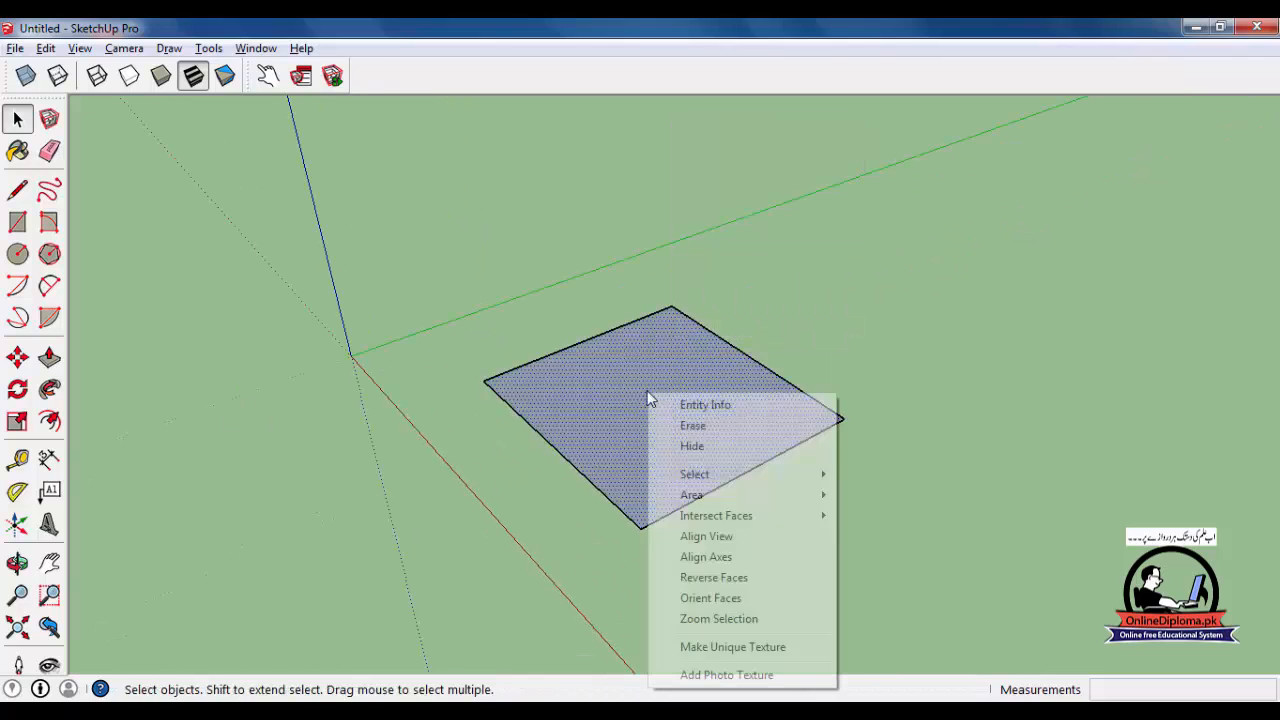
click(726, 581)
middle_drag(647, 484, 694, 509)
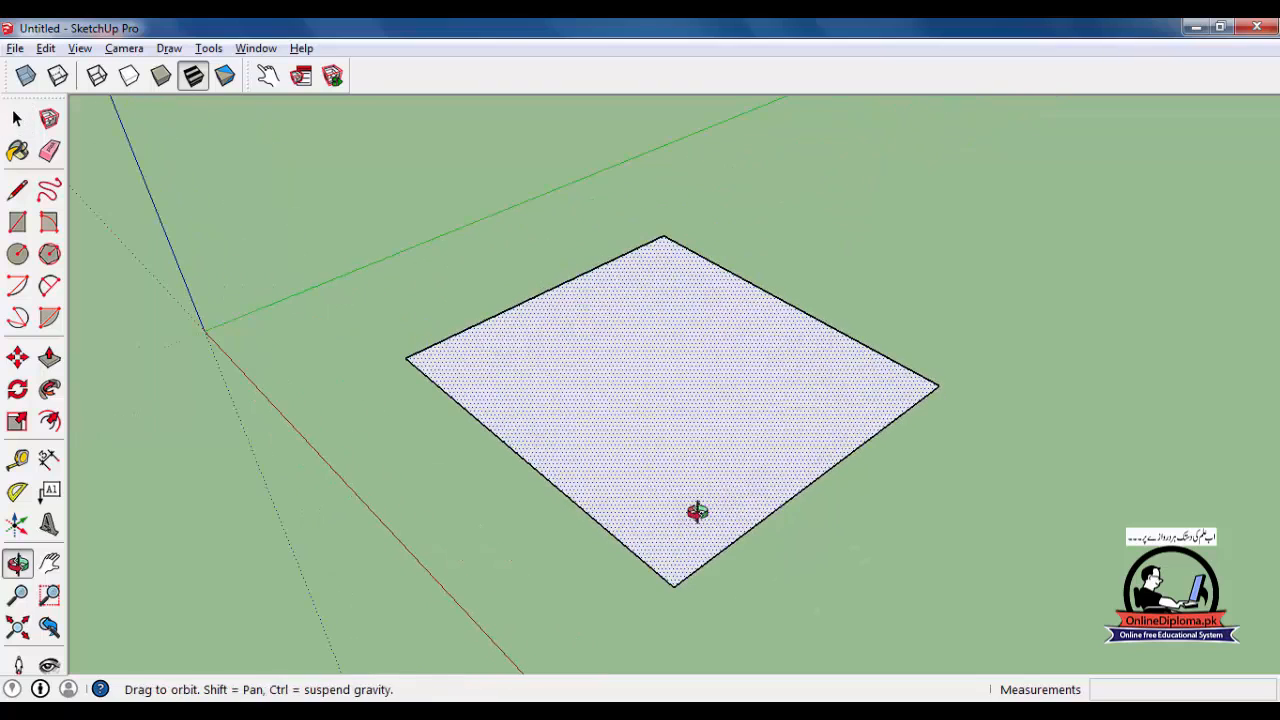
- Draw a single edge about 7' long inside the face, end the line and clear the selection
click(17, 190)
click(576, 342)
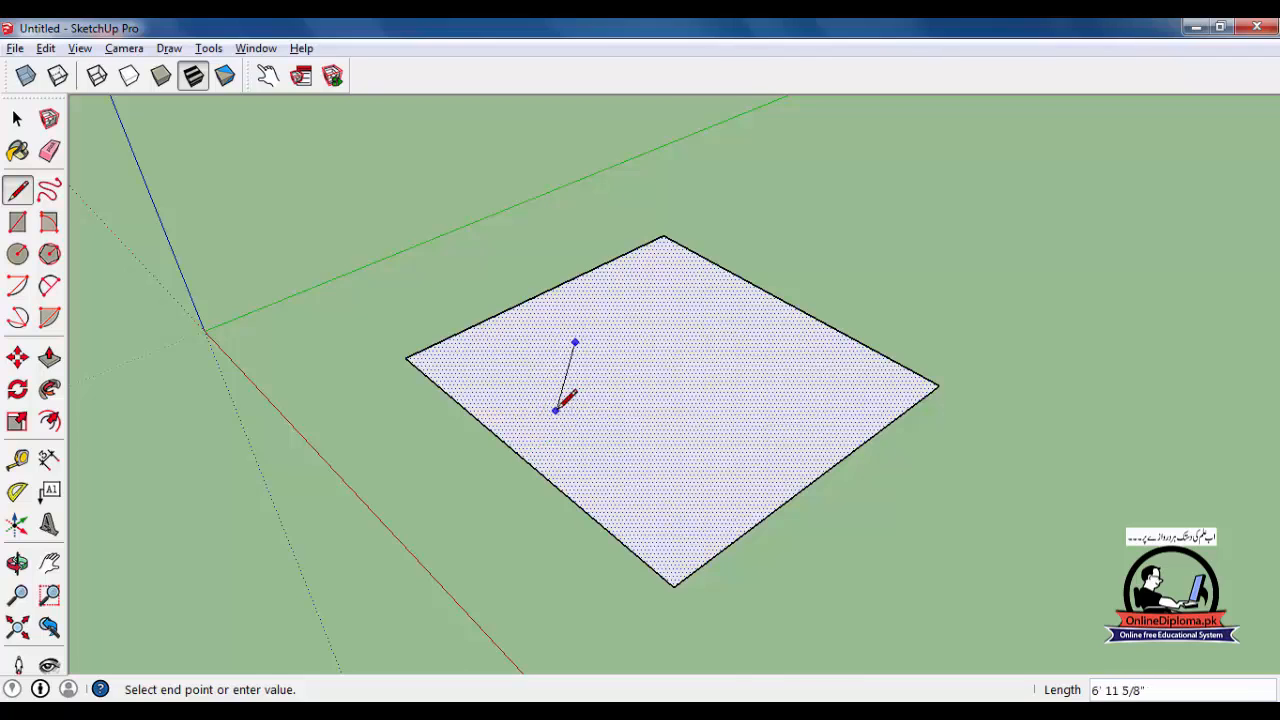
scroll(563, 402, up, 3)
click(562, 405)
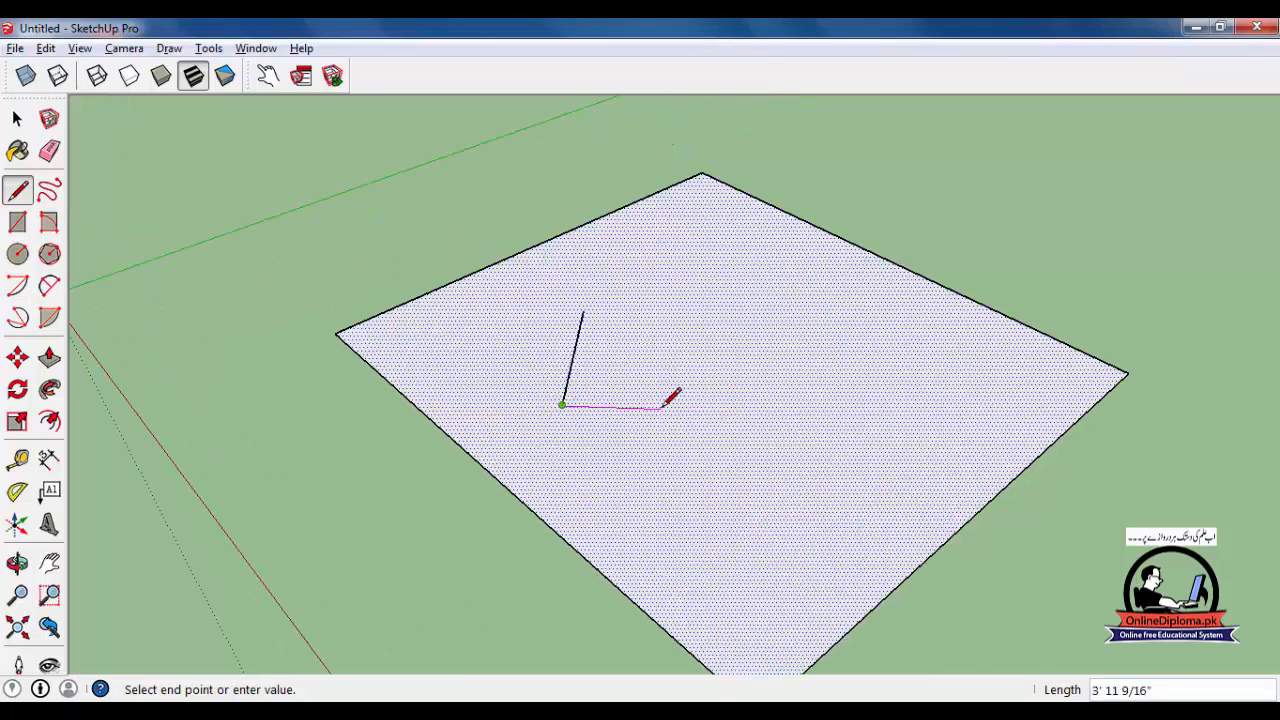
click(16, 120)
click(483, 231)
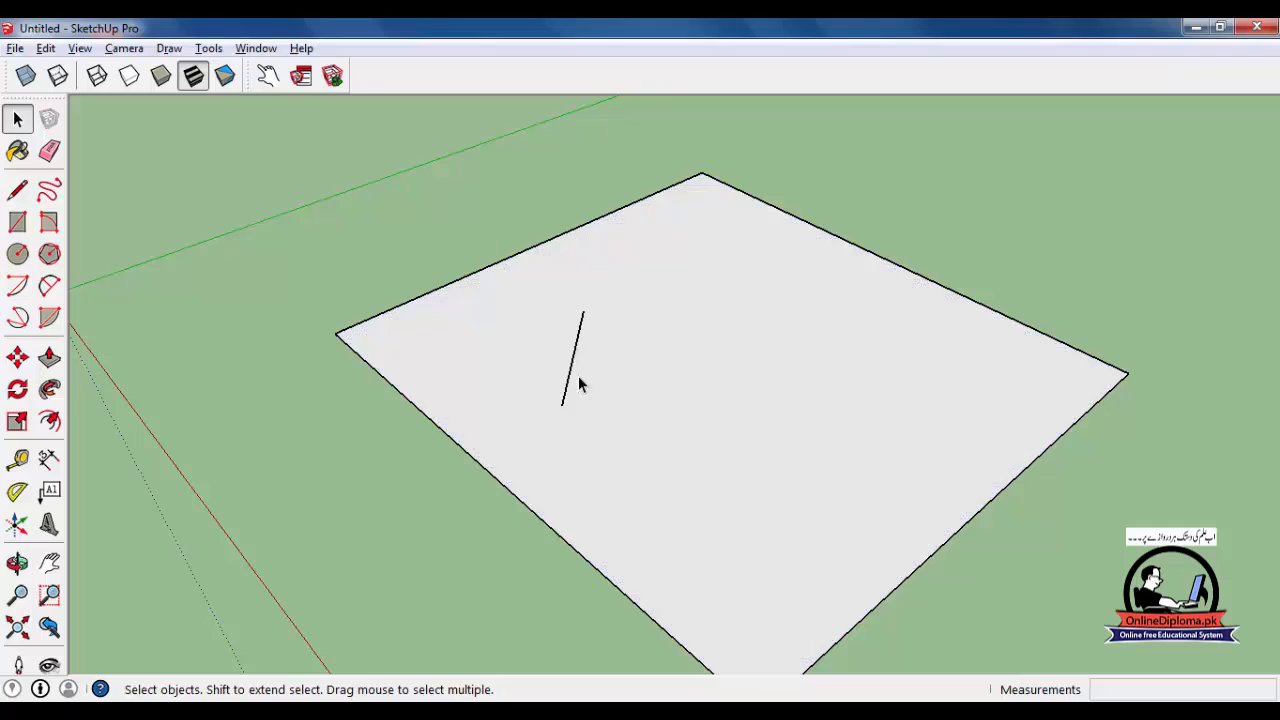
middle_drag(355, 372, 381, 388)
- Draw two connected edges from the near end of the inner edge, forming the near and far-right sides of an inner quadrilateral
click(17, 190)
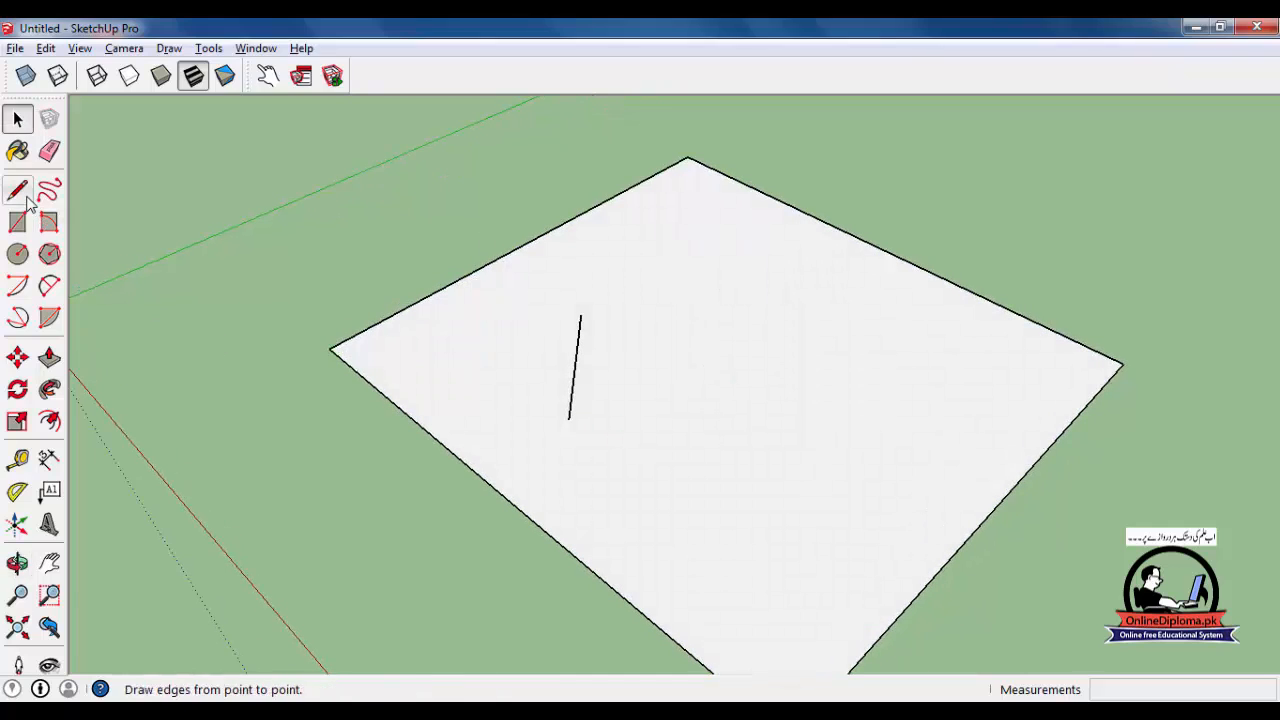
click(569, 419)
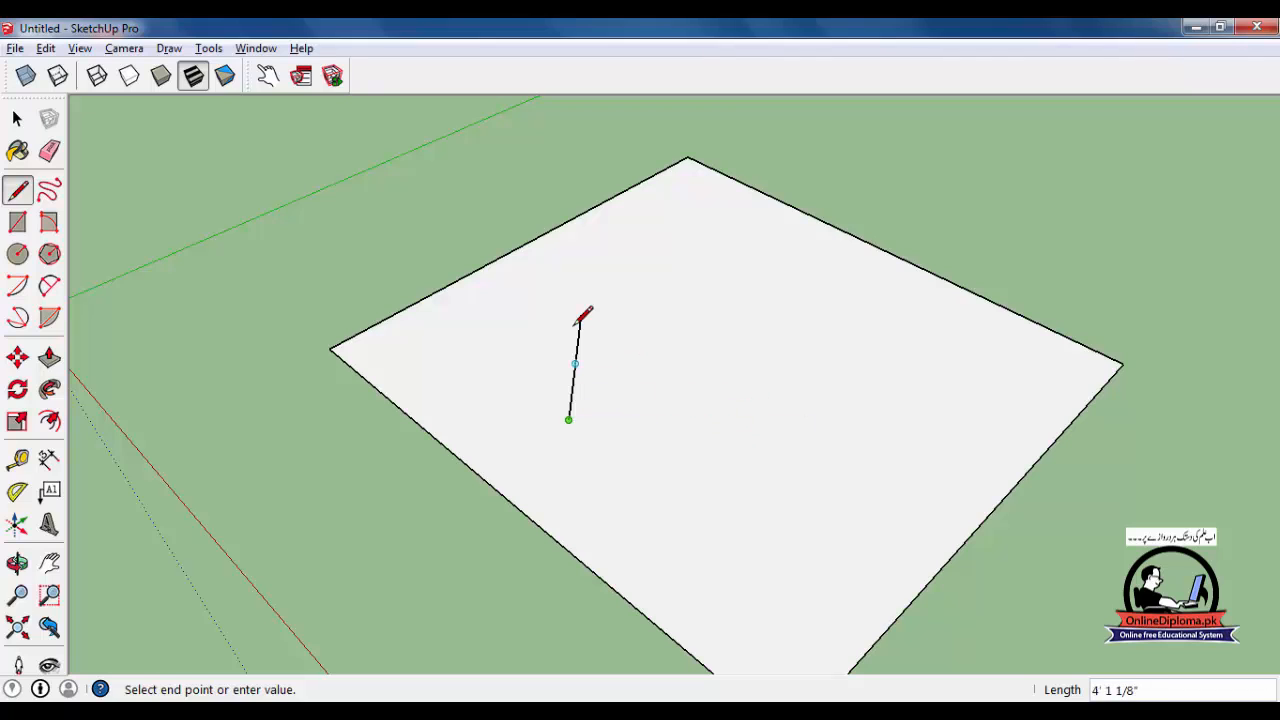
click(742, 419)
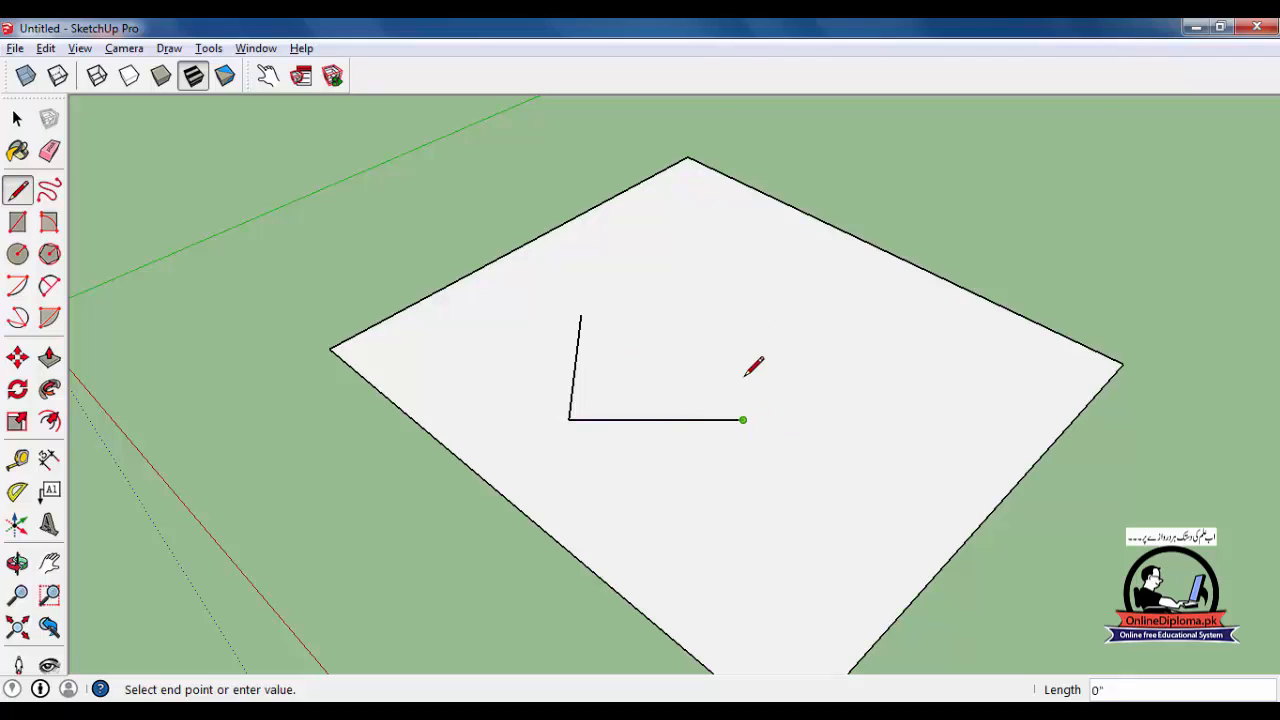
click(736, 305)
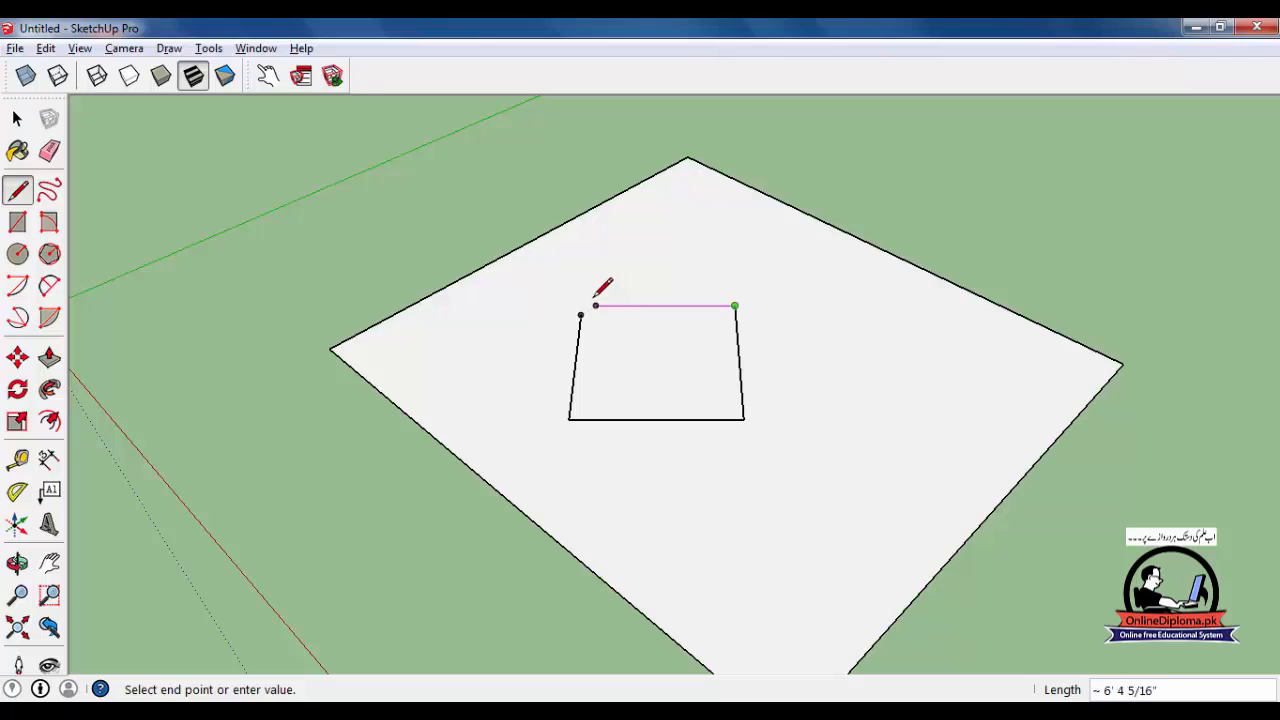
- Draw the inner quadrilateral's last side past the open end of its first edge, and extend that edge to meet it
scroll(590, 295, up, 2)
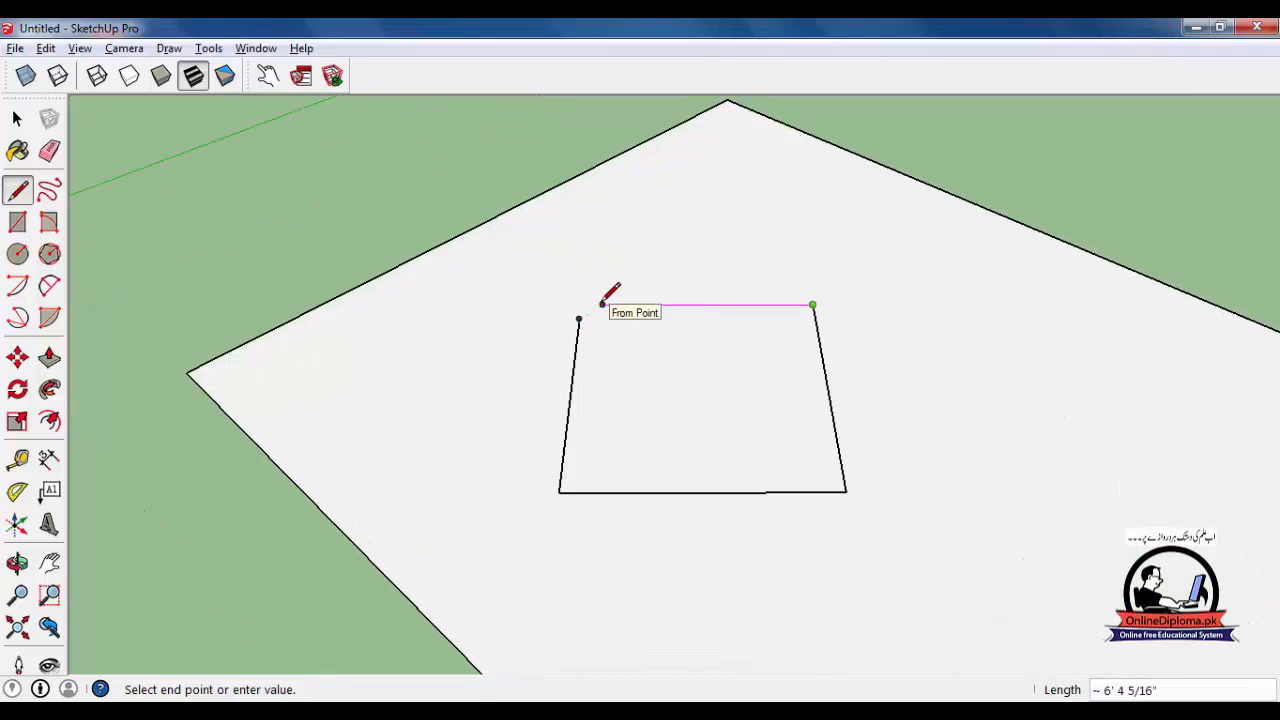
click(605, 303)
middle_drag(609, 357, 720, 431)
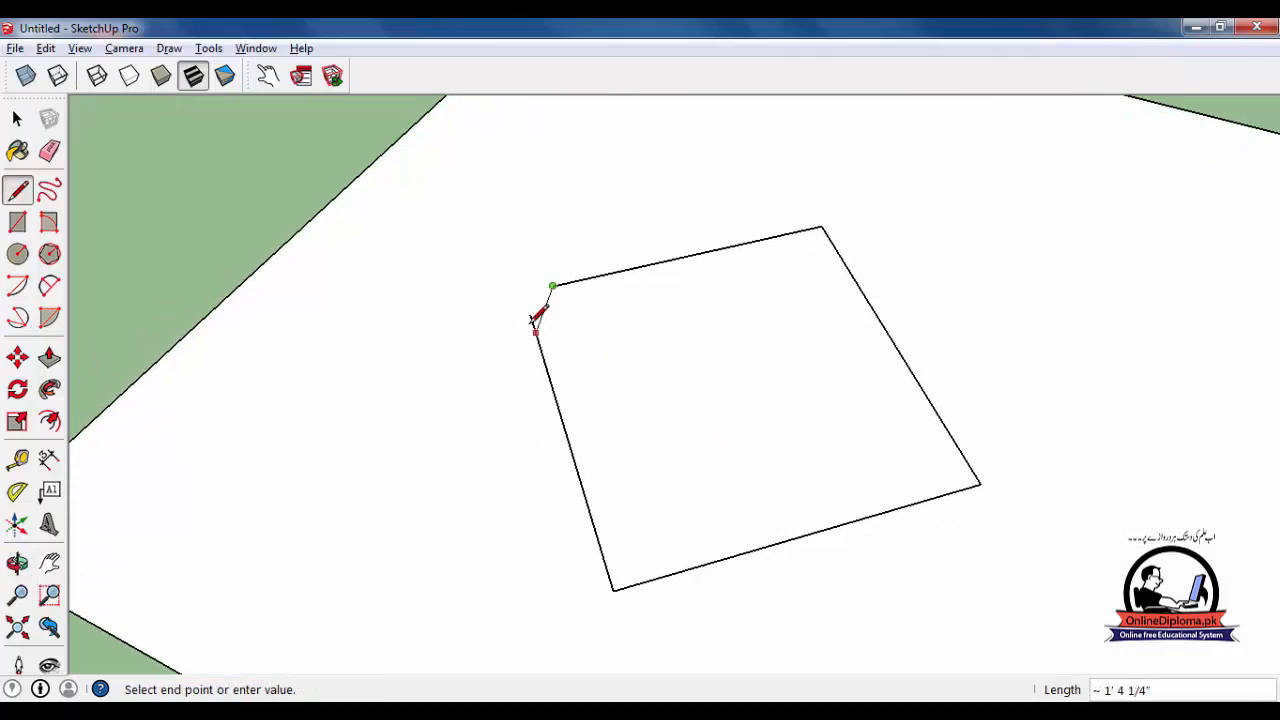
click(470, 303)
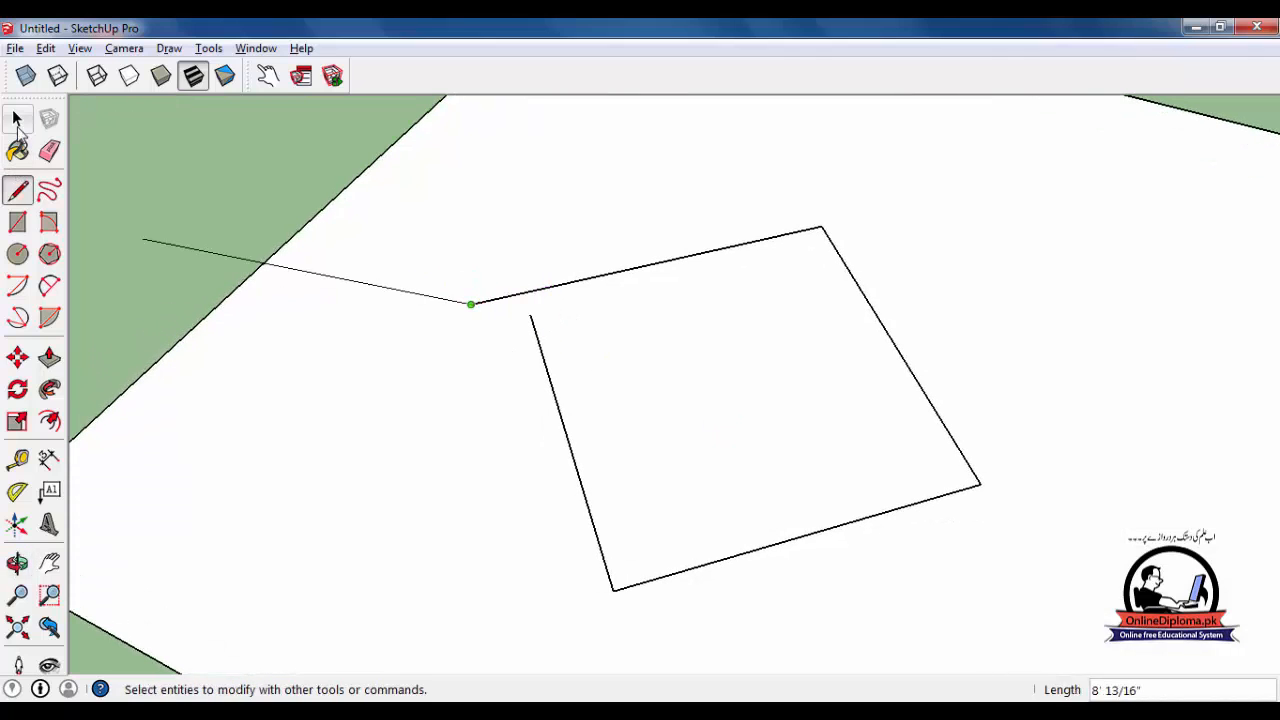
click(17, 190)
click(530, 314)
click(524, 293)
- Erase the short segment overhanging the inner quadrilateral's corner
click(49, 150)
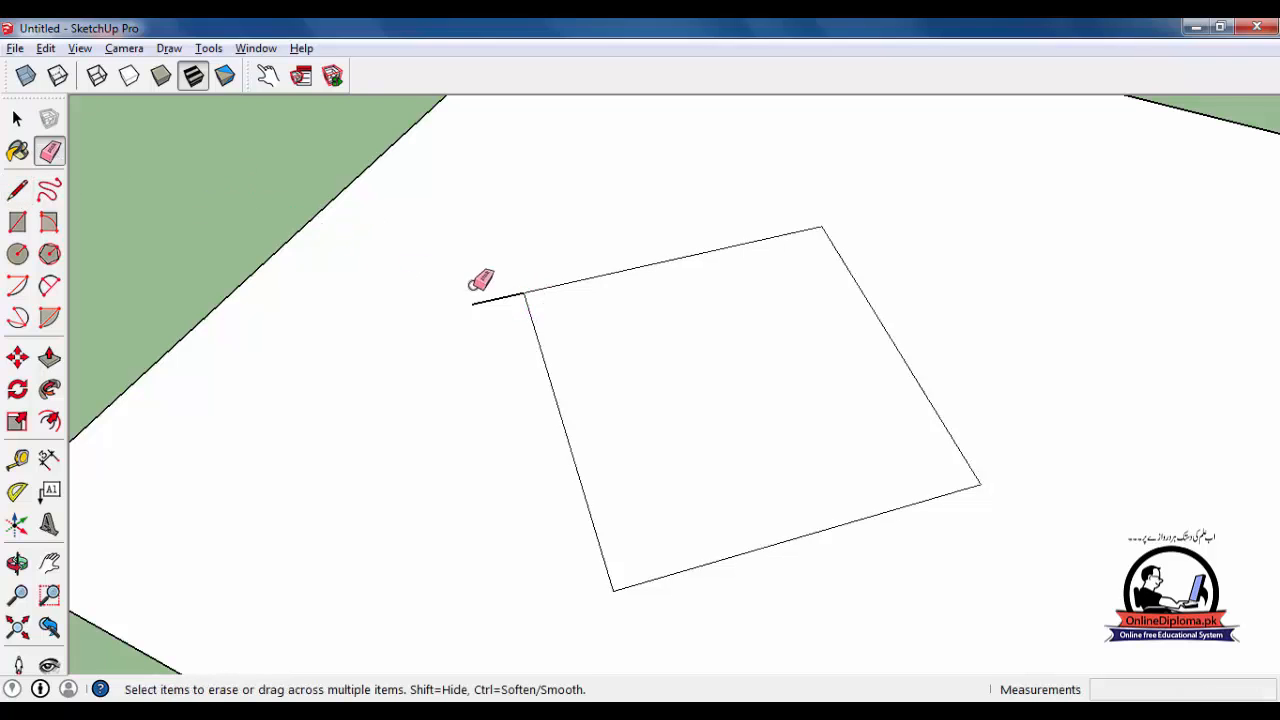
scroll(523, 366, down, 1)
scroll(585, 328, up, 2)
click(577, 332)
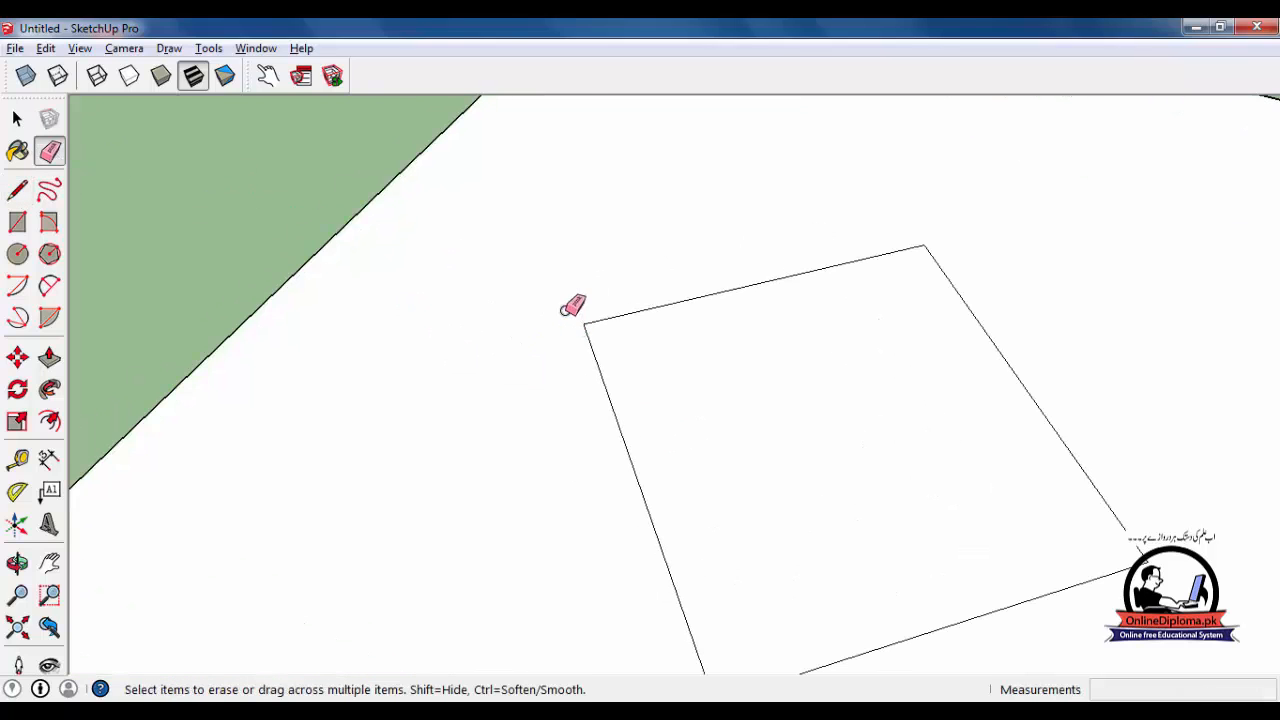
scroll(734, 446, down, 3)
middle_drag(734, 446, 657, 574)
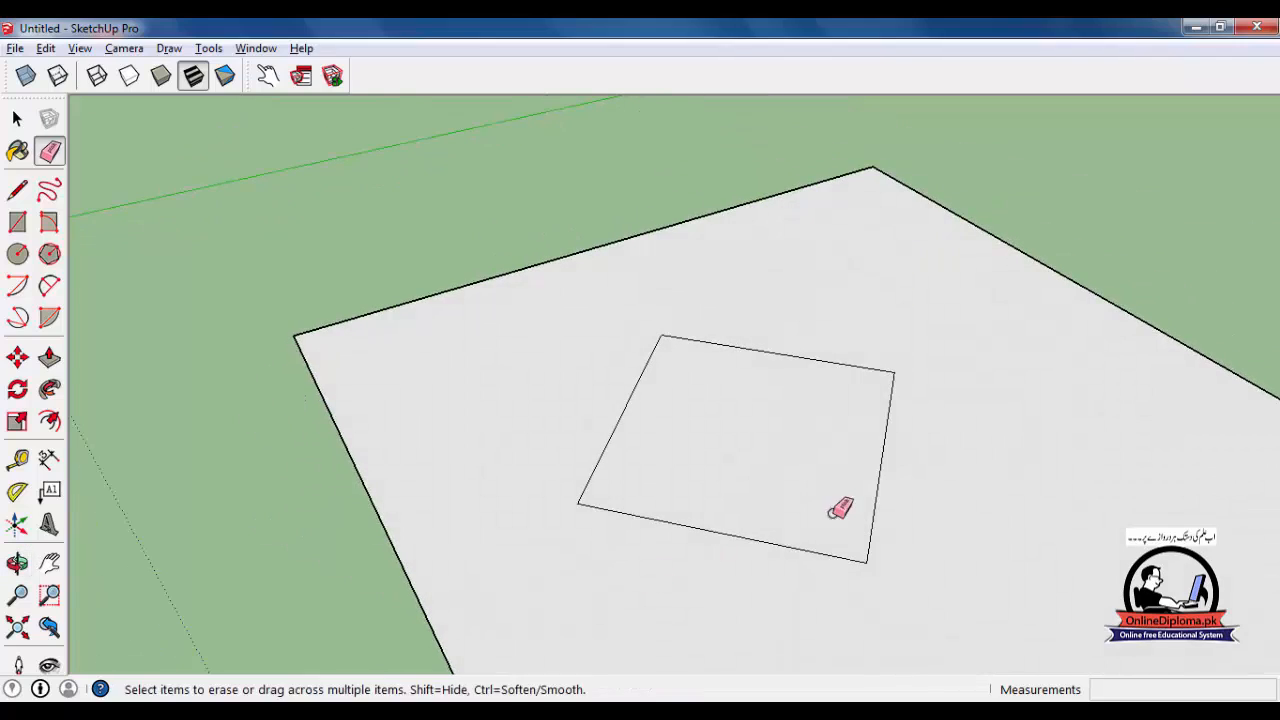
- Pull the inner quadrilateral up 4' 6" with Push/Pull to form a box
key(p)
click(826, 500)
click(818, 352)
scroll(818, 352, down, 2)
middle_drag(960, 460, 829, 457)
scroll(829, 457, down, 2)
- Draw a closed triangle on the large face beside the box, with its second side about 6' 6" long
click(12, 190)
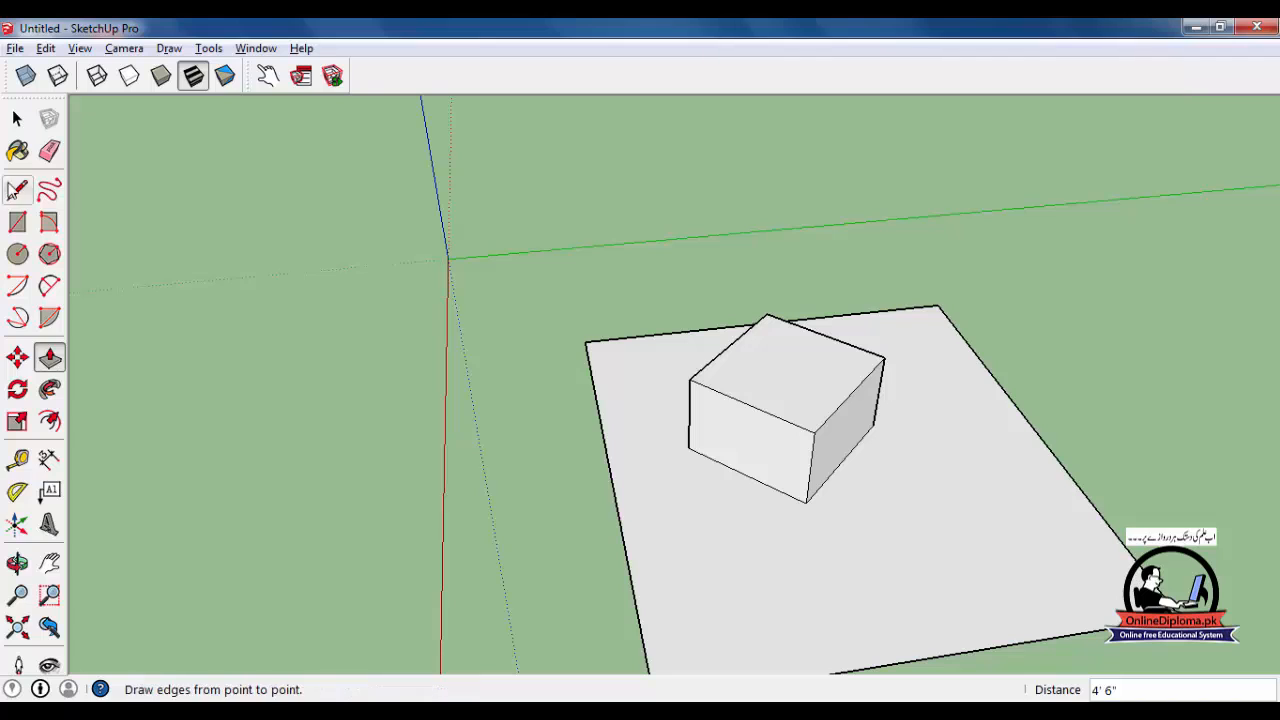
click(832, 559)
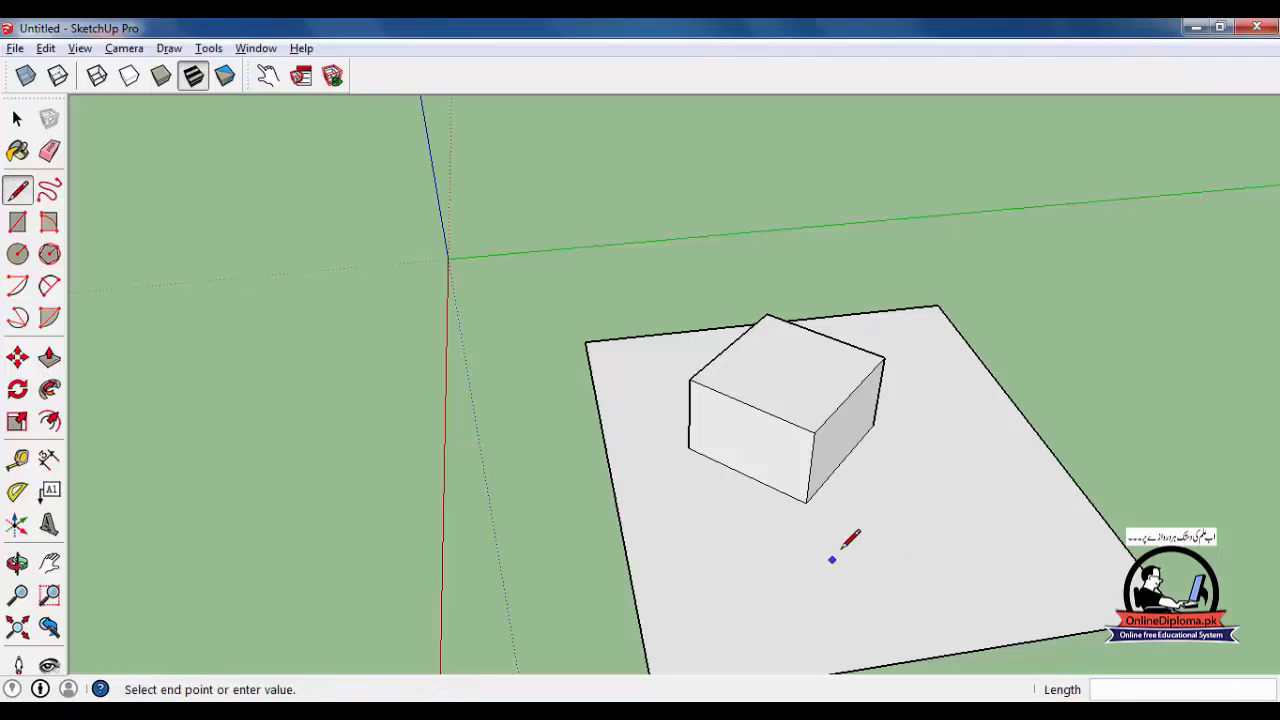
click(915, 469)
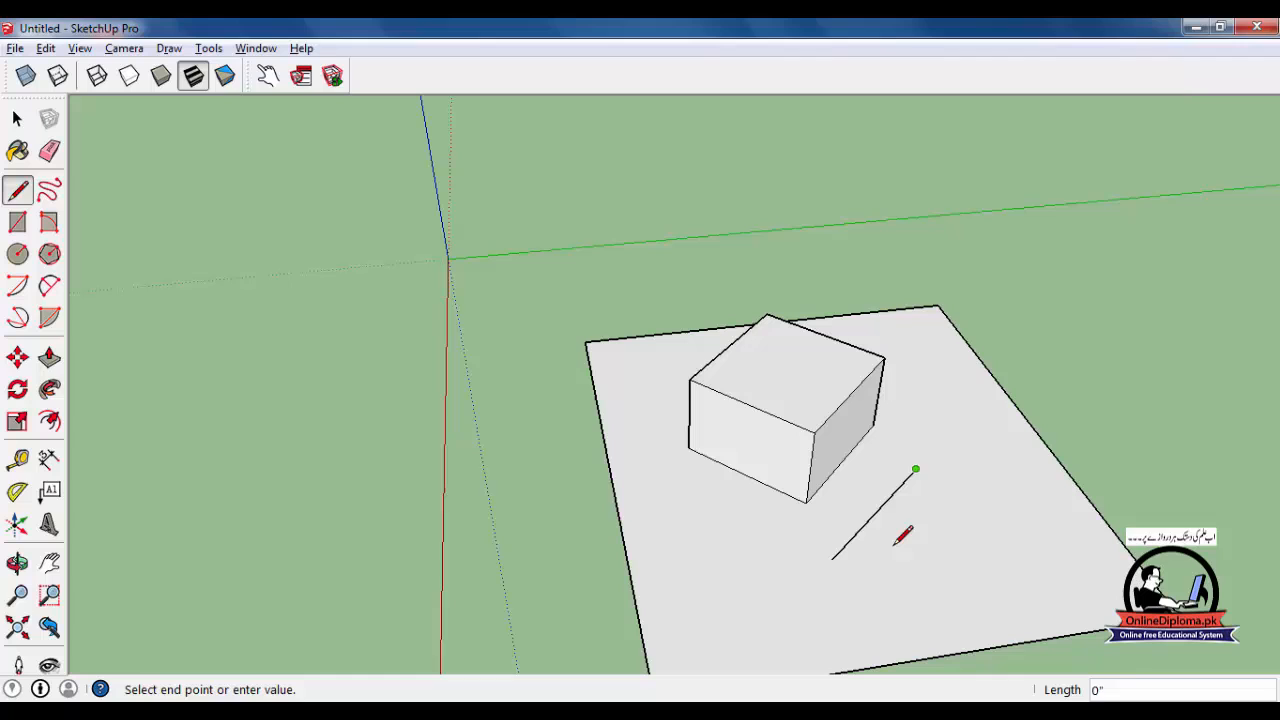
click(1040, 528)
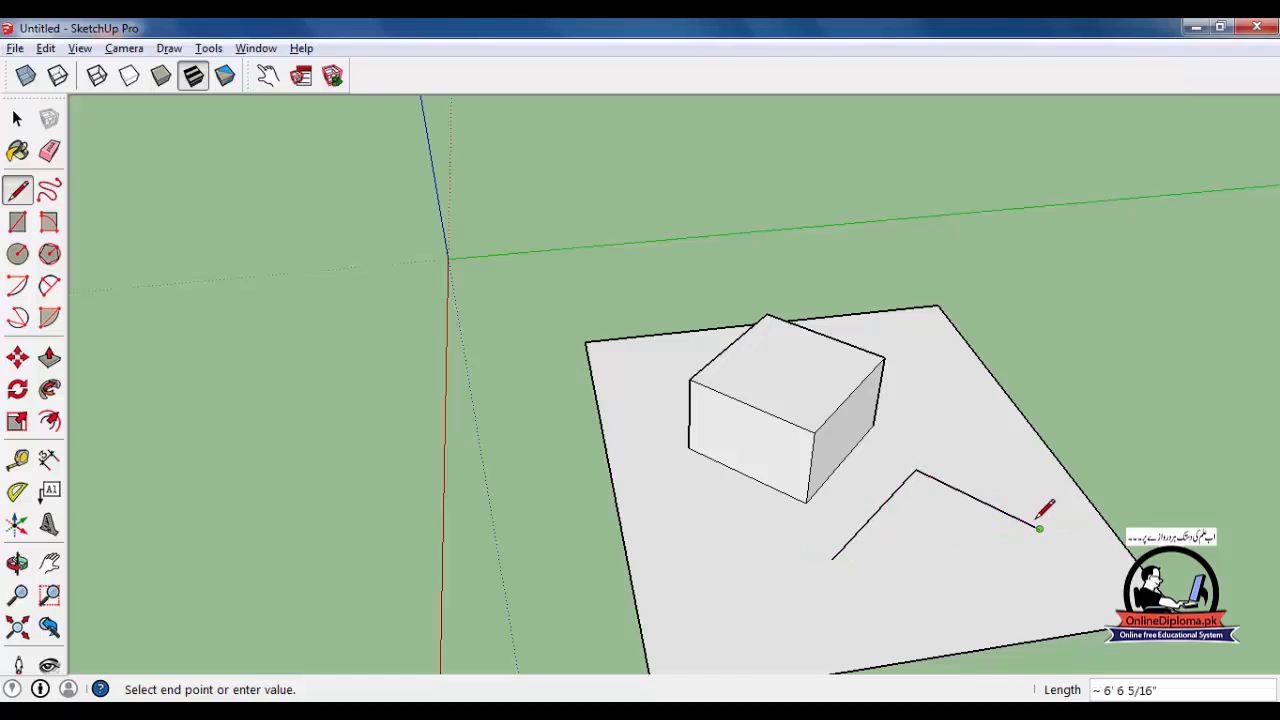
click(833, 558)
scroll(577, 445, down, 4)
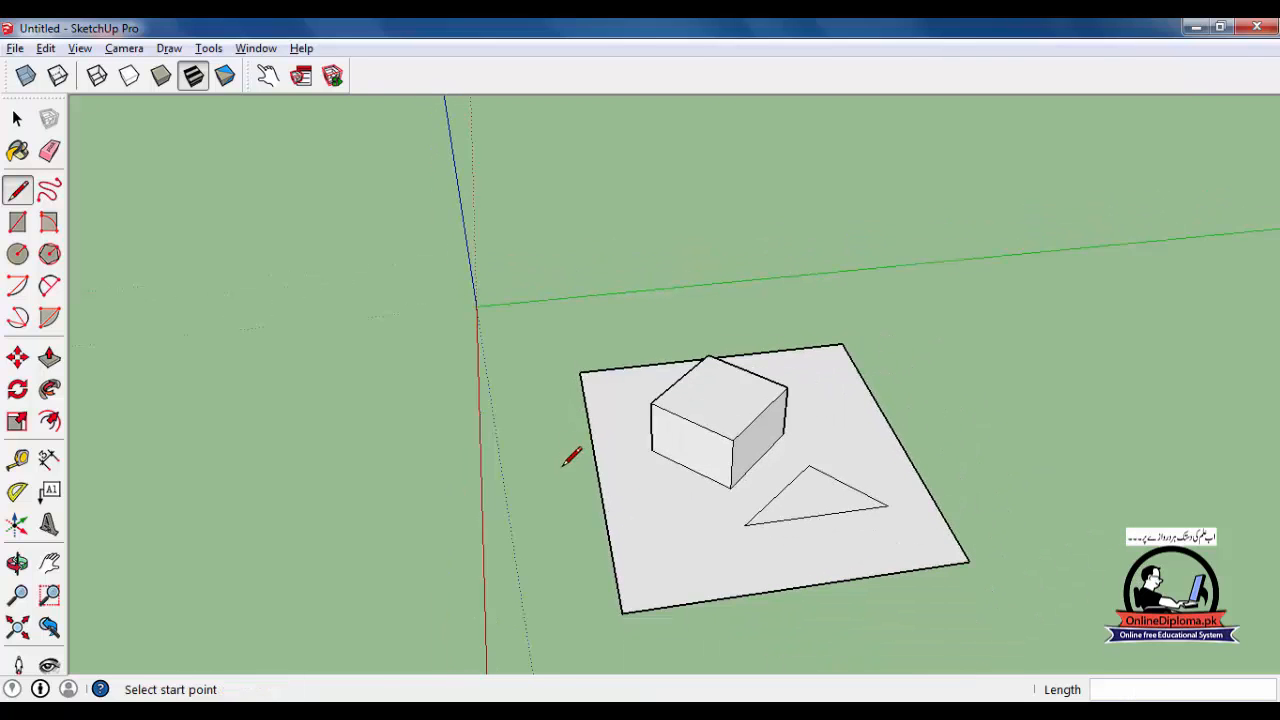
- Examine the box and the triangle on the large face from several angles
mouse_move(796, 520)
middle_down()
mouse_move(914, 543)
mouse_move(923, 594)
mouse_move(889, 472)
mouse_move(829, 449)
mouse_move(439, 392)
mouse_move(800, 411)
mouse_move(903, 461)
mouse_move(831, 403)
middle_up()
click(817, 292)
scroll(826, 418, up, 4)
middle_drag(831, 459, 783, 409)
scroll(780, 411, up, 4)
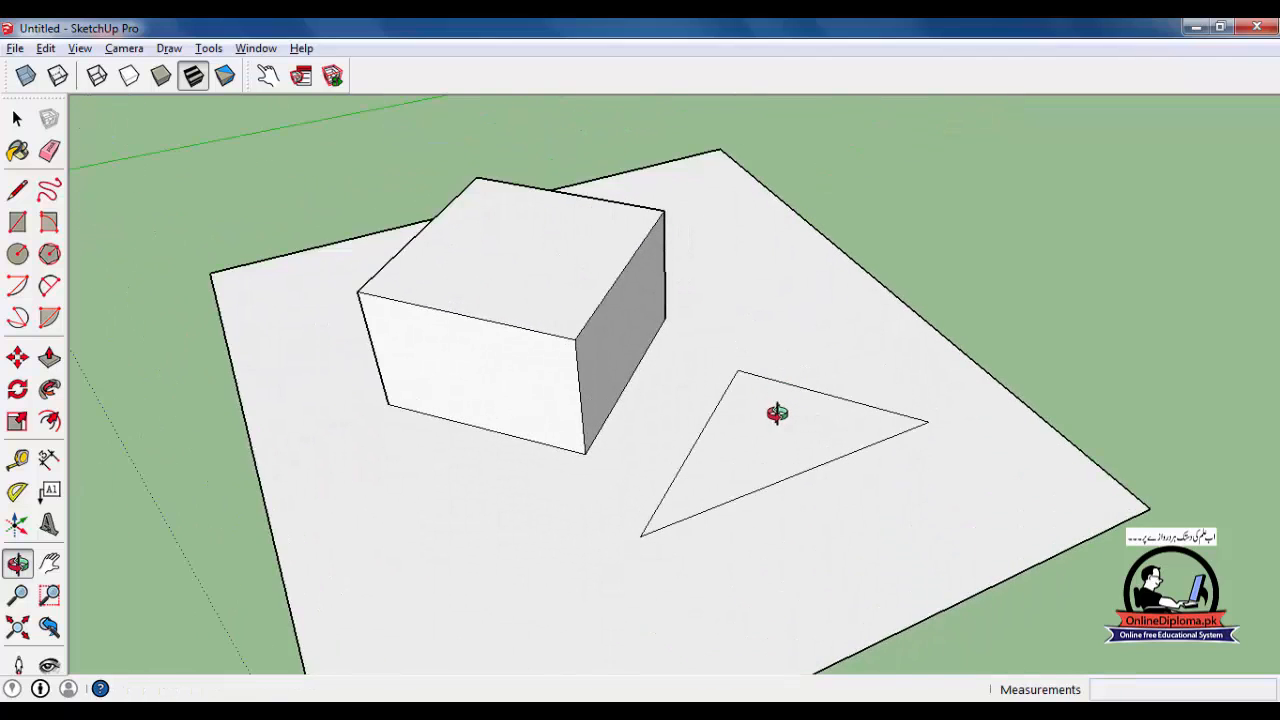
middle_drag(782, 521, 834, 483)
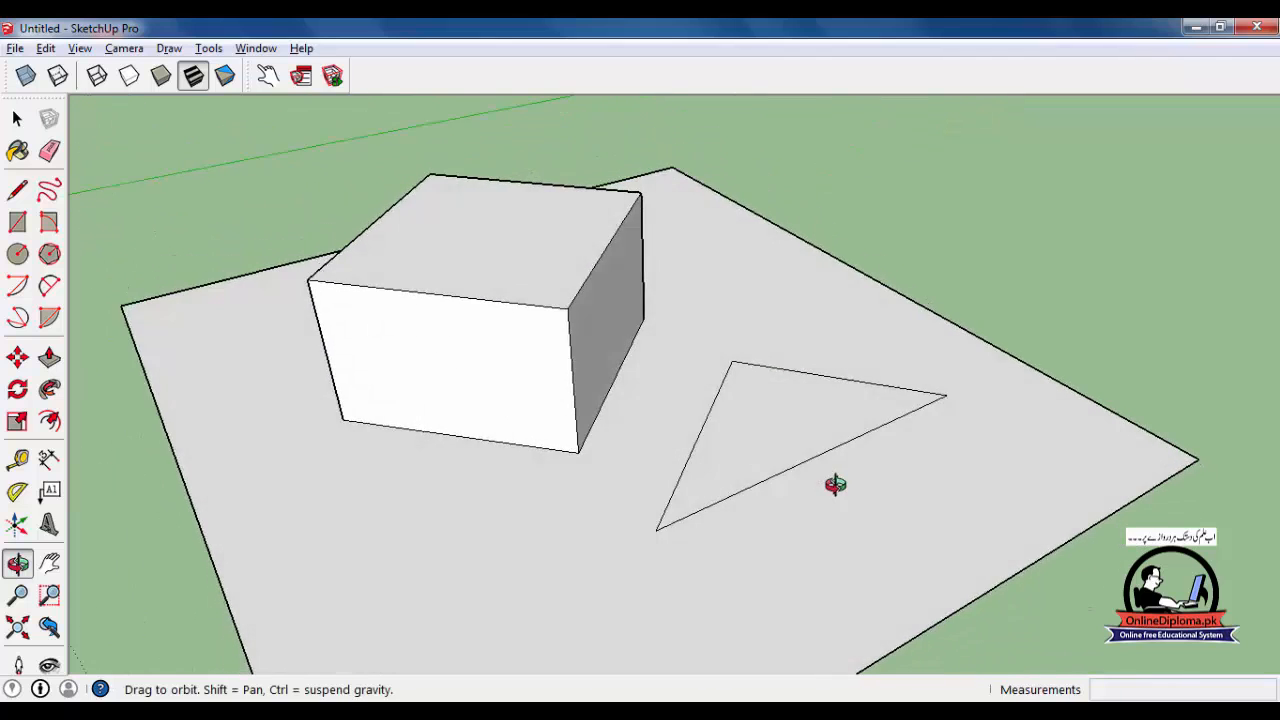
scroll(838, 495, down, 4)
drag(691, 562, 643, 586)
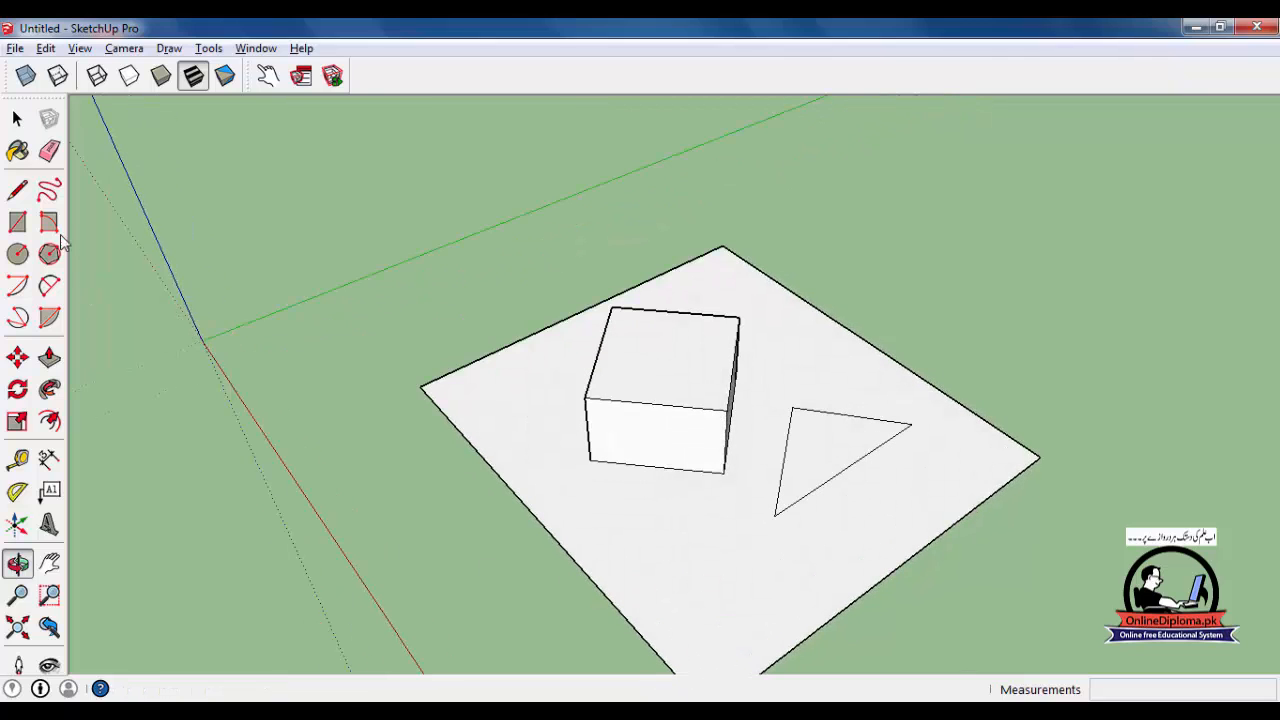
- Draw a second, narrower closed triangle on the large face in front of the box and end the Line tool
click(17, 190)
scroll(670, 615, up, 3)
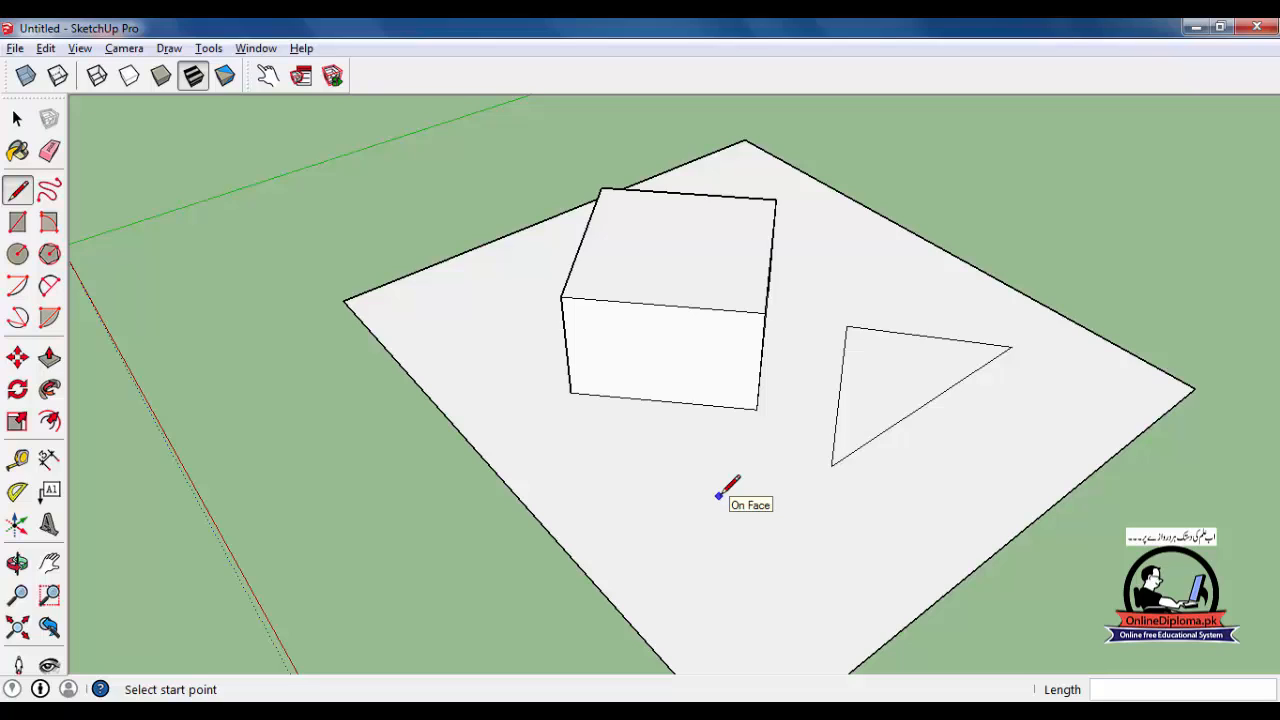
click(647, 532)
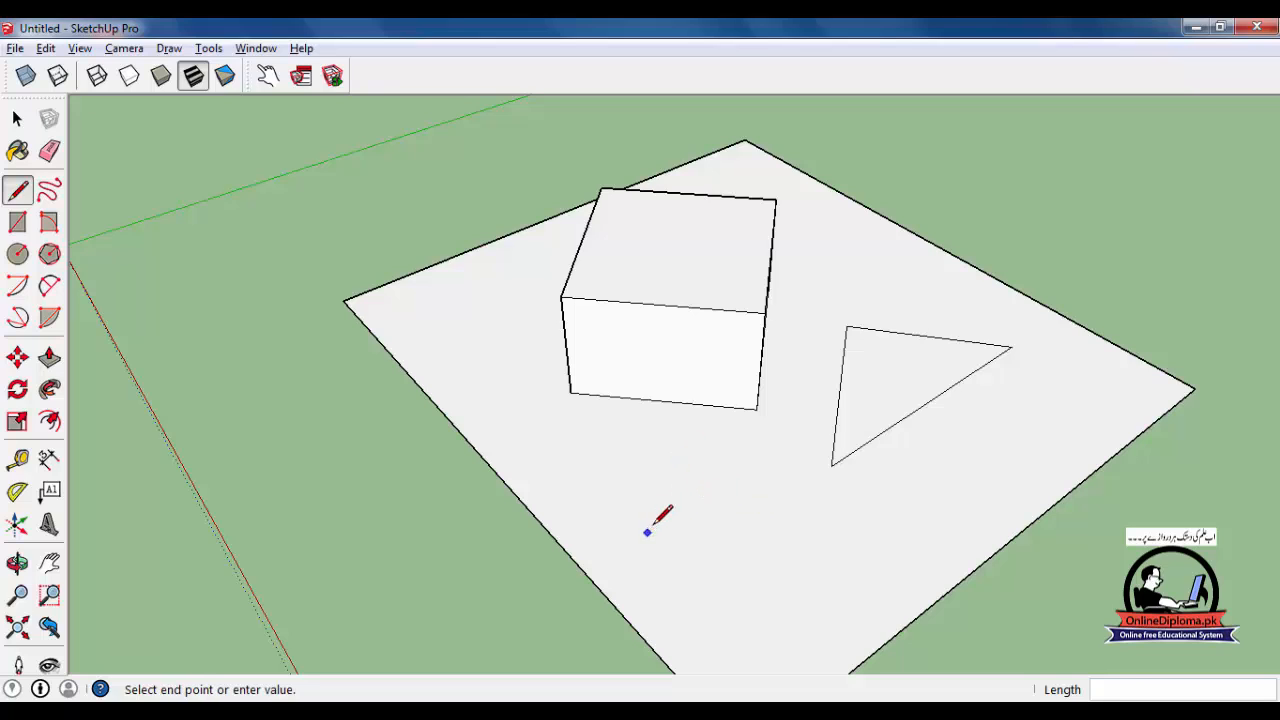
click(678, 476)
click(794, 584)
click(649, 531)
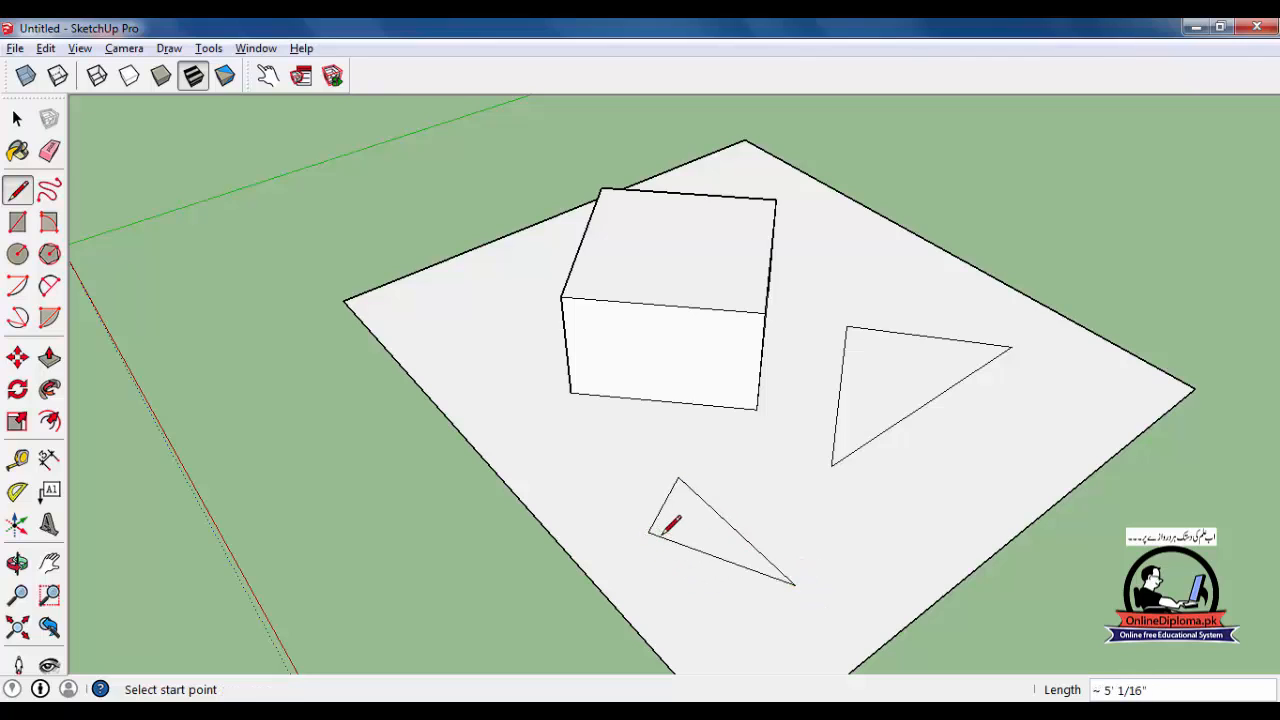
click(1007, 173)
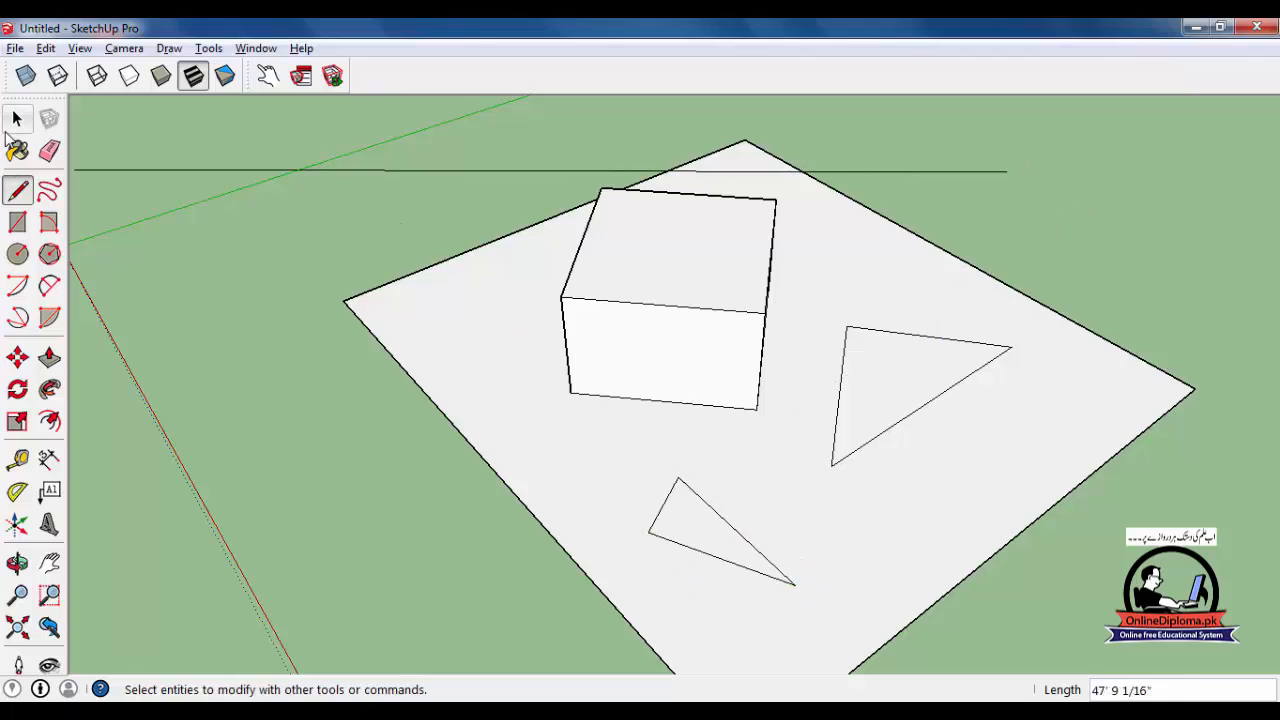
click(17, 119)
- Connect the first triangle's near corner to the narrow triangle's tip with two edges meeting at a free point between them
click(17, 190)
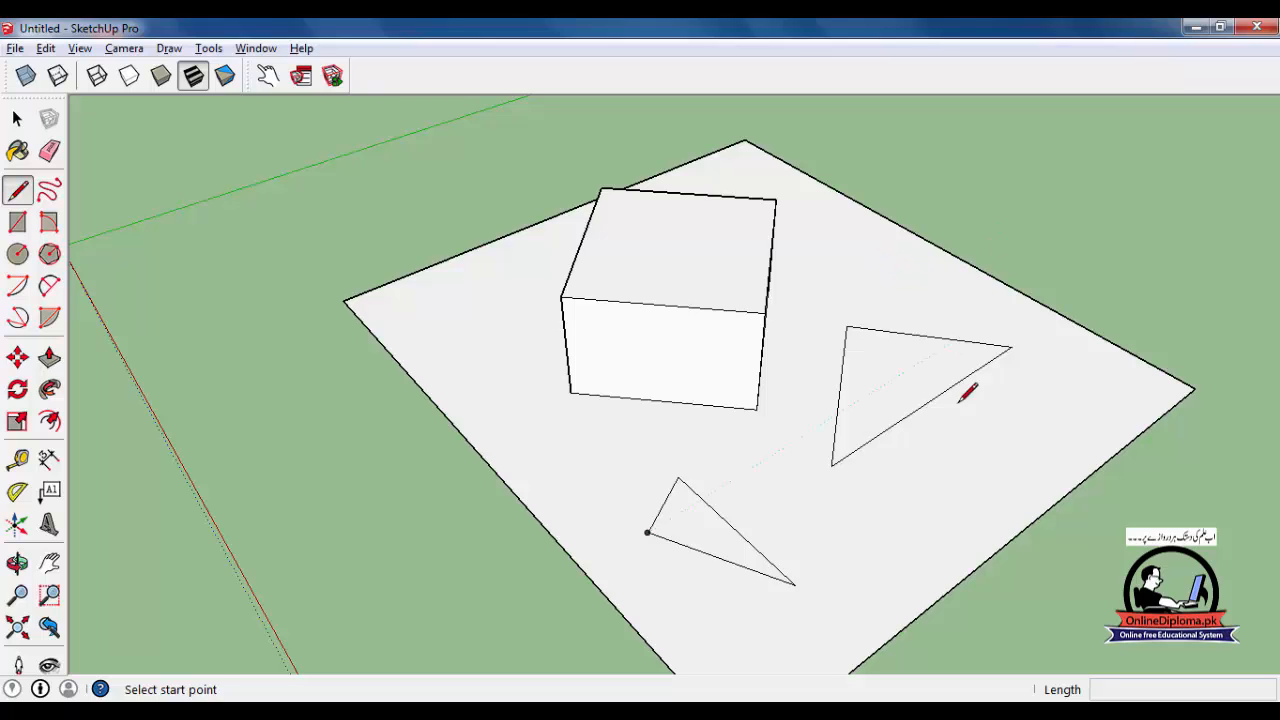
scroll(958, 495, up, 2)
middle_click(949, 508)
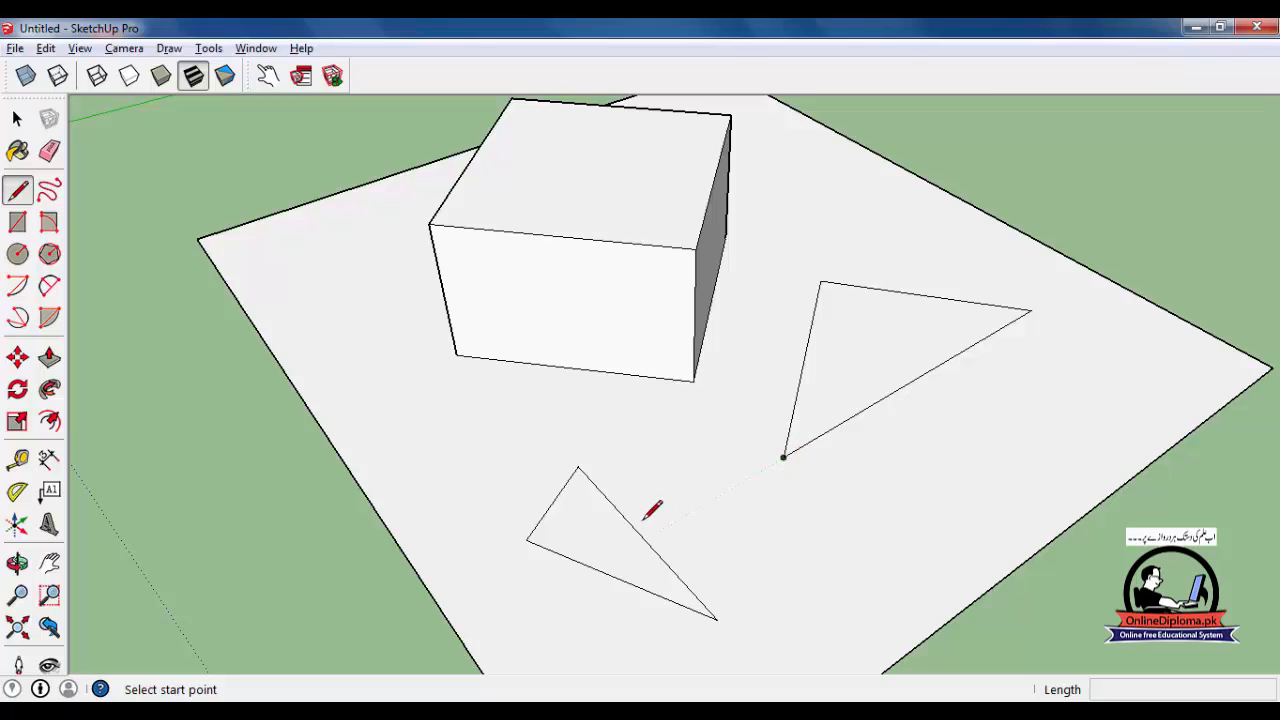
click(784, 457)
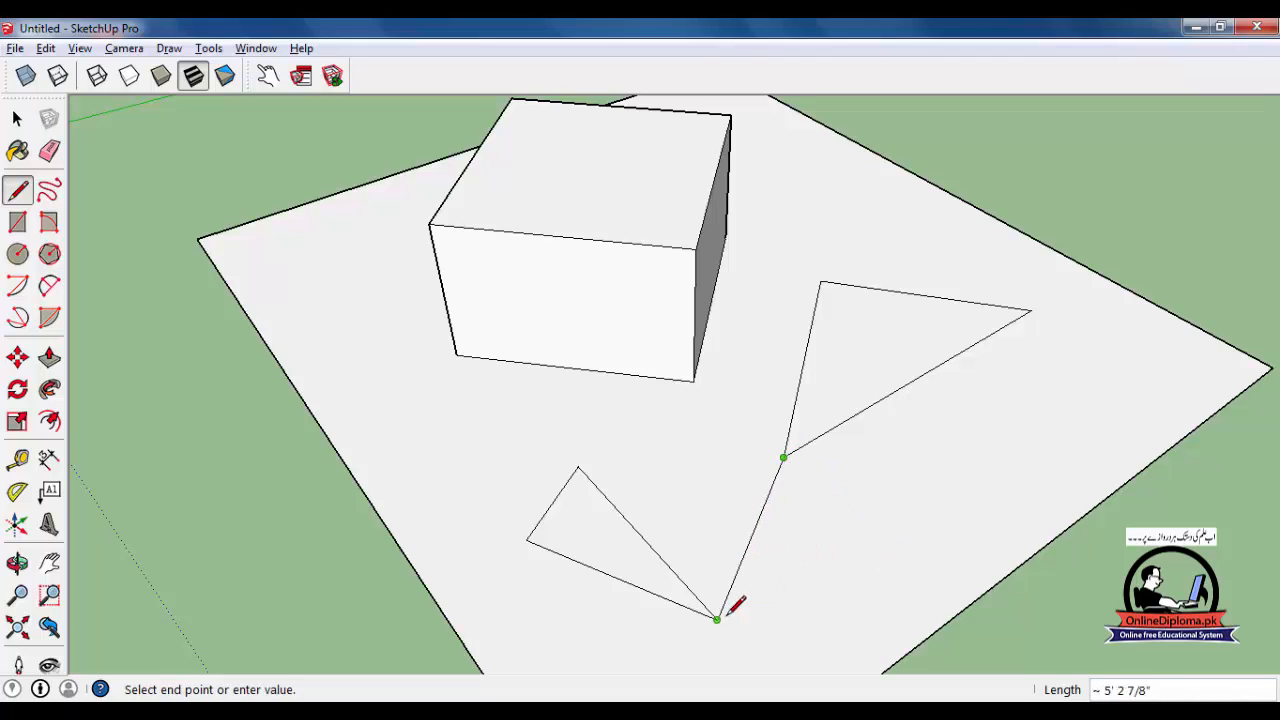
click(859, 522)
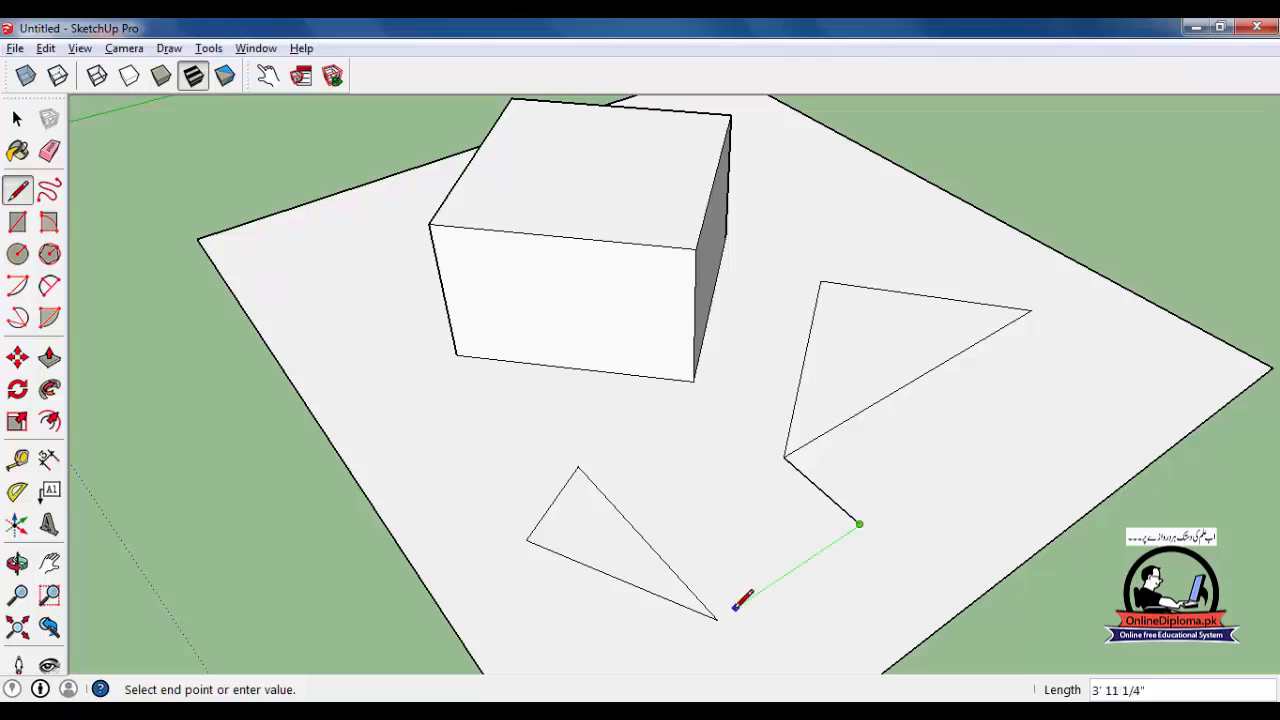
click(717, 618)
- Draw two edges from the first triangle's outer corner back to the connecting edges' bend, closing a quadrilateral along the triangle's long side
middle_drag(868, 560, 1060, 503)
click(1027, 442)
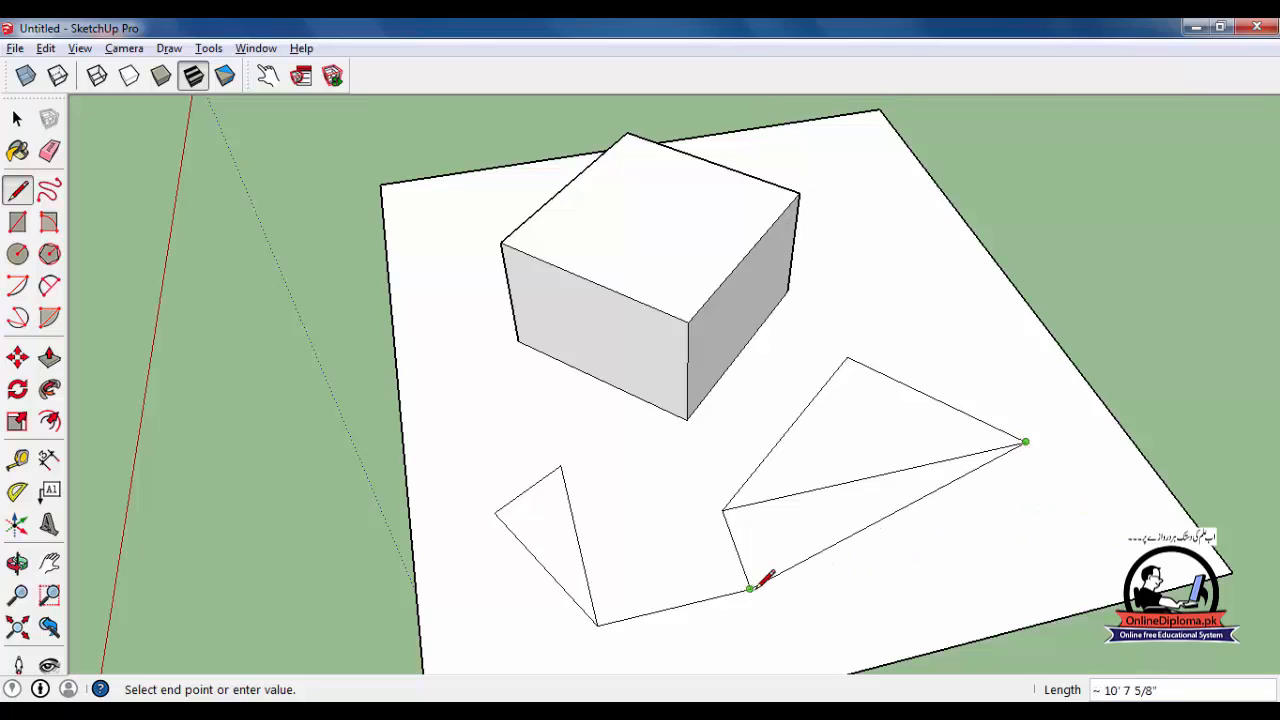
click(1071, 511)
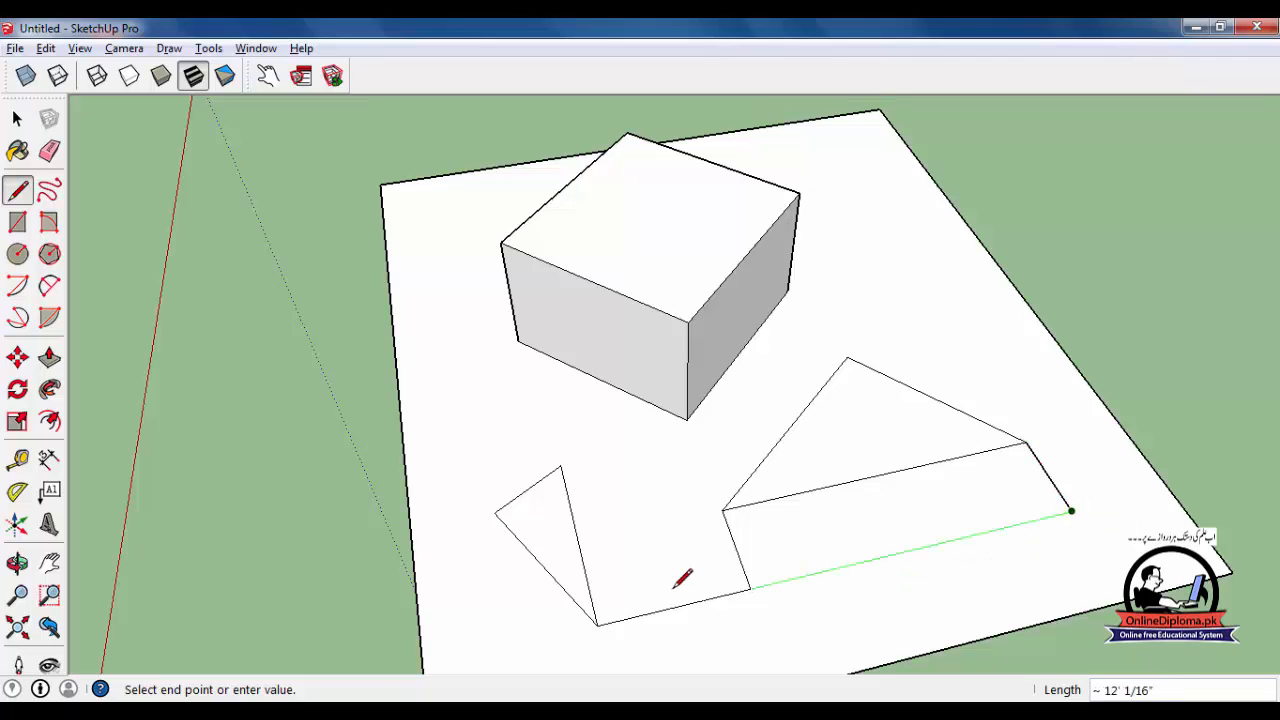
click(750, 588)
- Draw two edges about 3' long from the larger triangle's side and its apex to the box's base edge, enclosing a strip
mouse_move(755, 582)
middle_down()
mouse_move(731, 631)
mouse_move(693, 531)
middle_up()
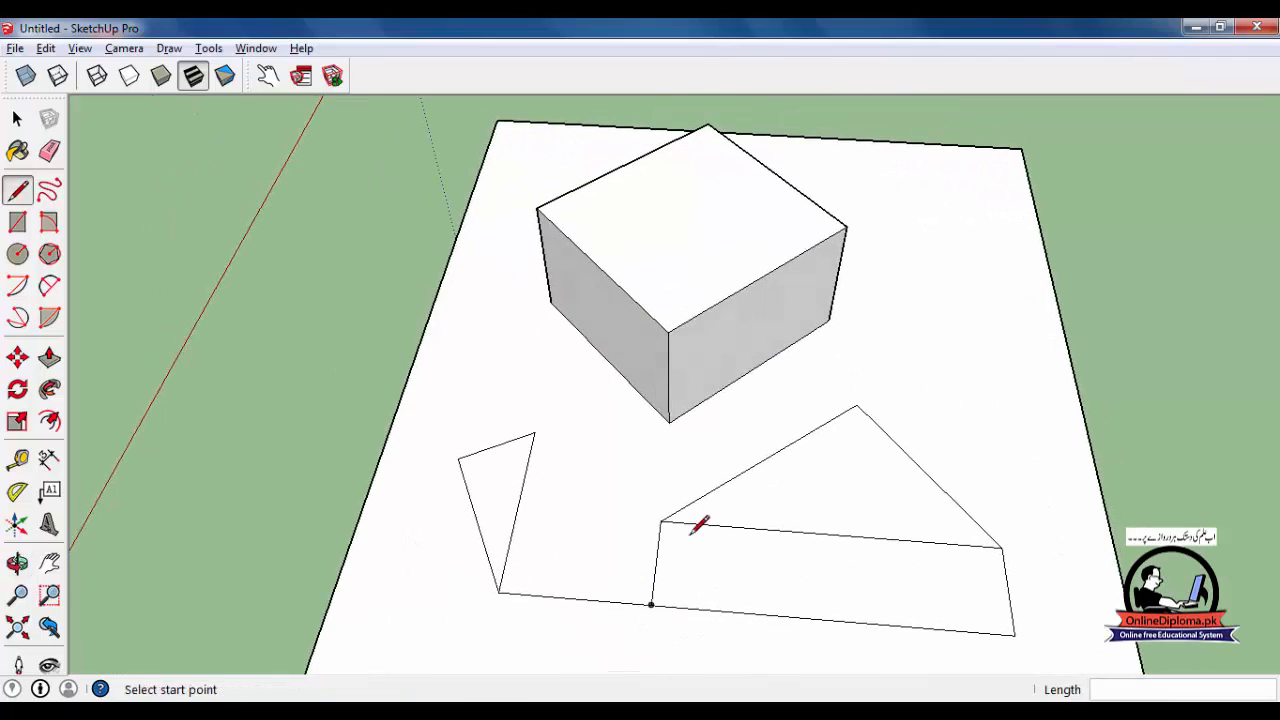
click(762, 459)
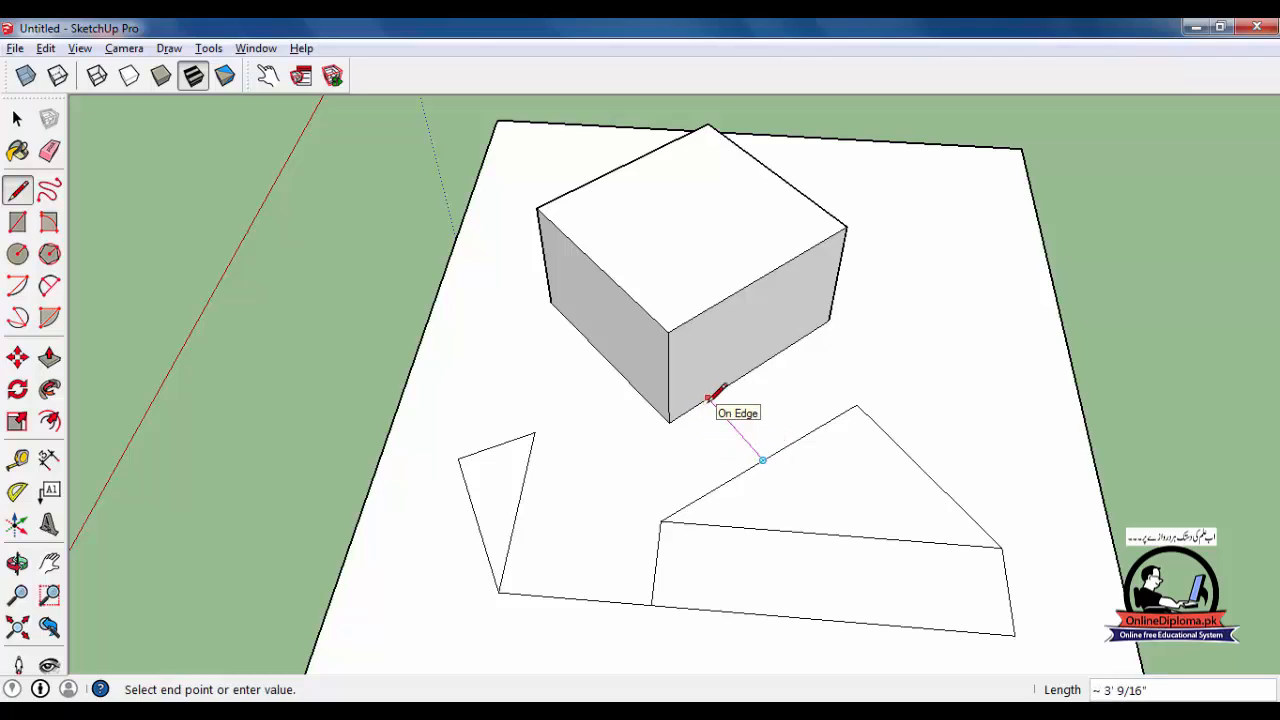
scroll(708, 398, up, 1)
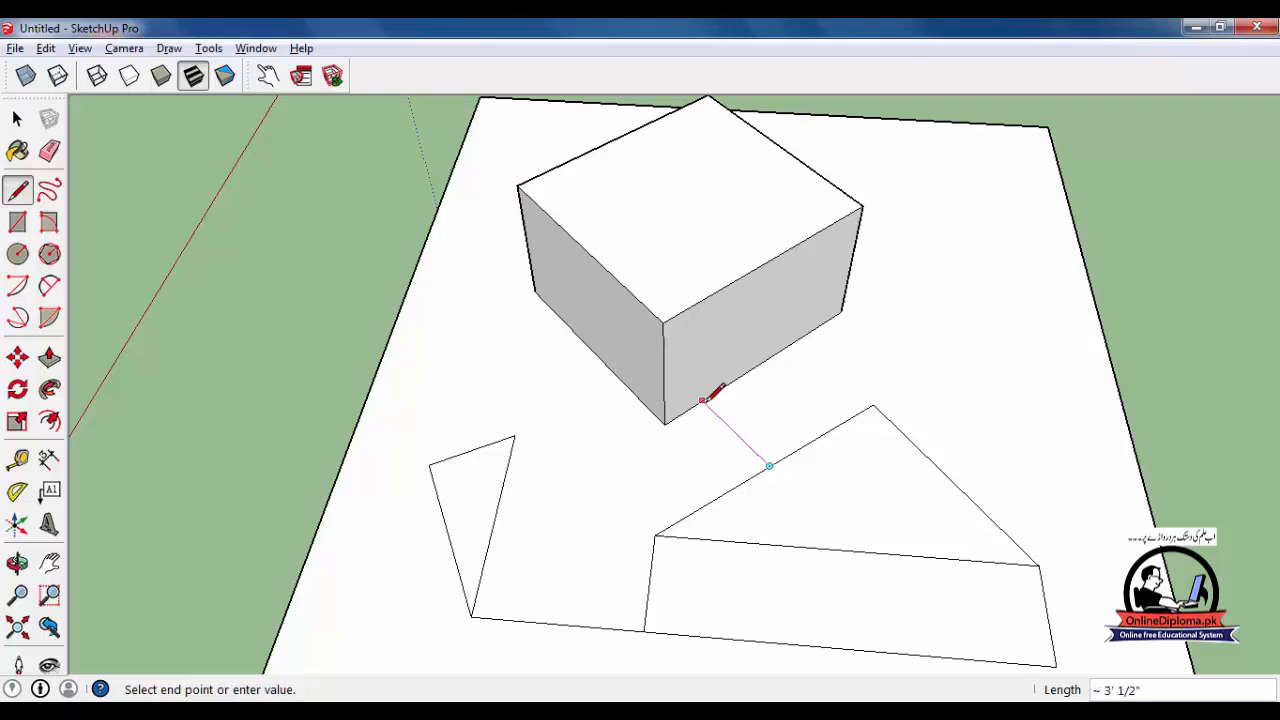
click(705, 399)
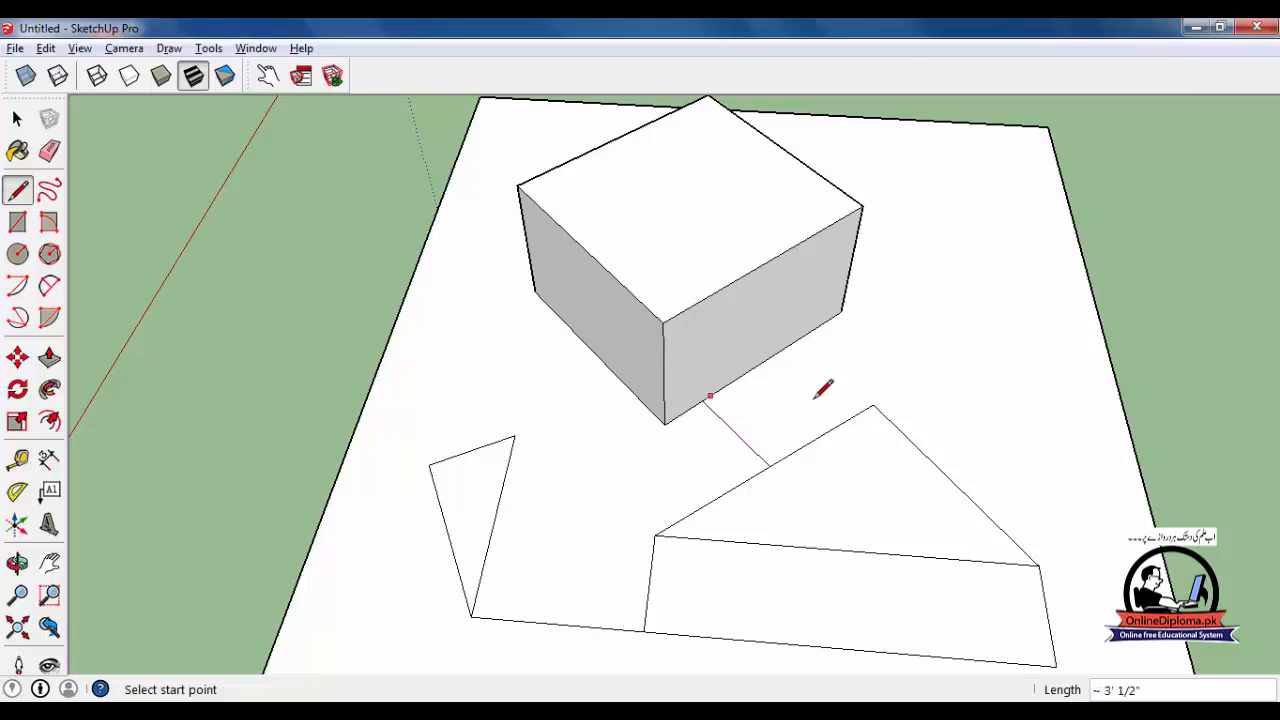
click(873, 405)
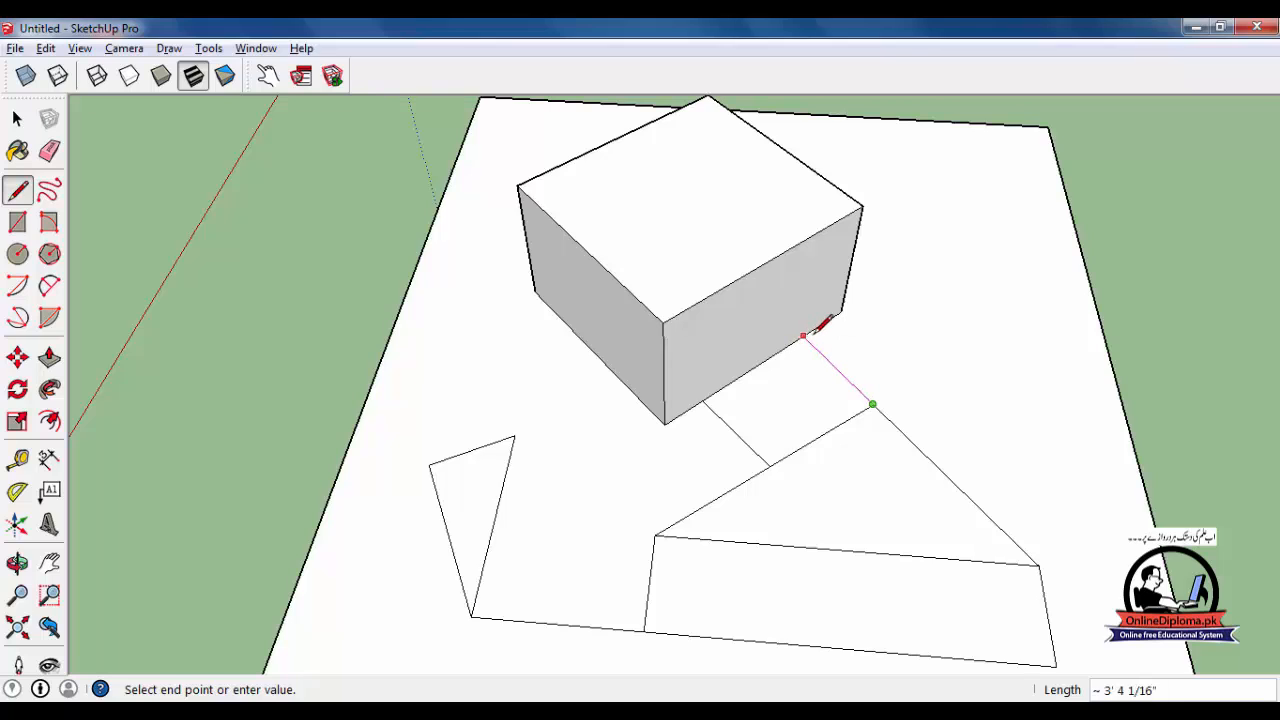
click(803, 336)
- Divide the strip between box and triangle into four cells with one line across it and one along it
middle_drag(812, 524, 717, 450)
click(712, 437)
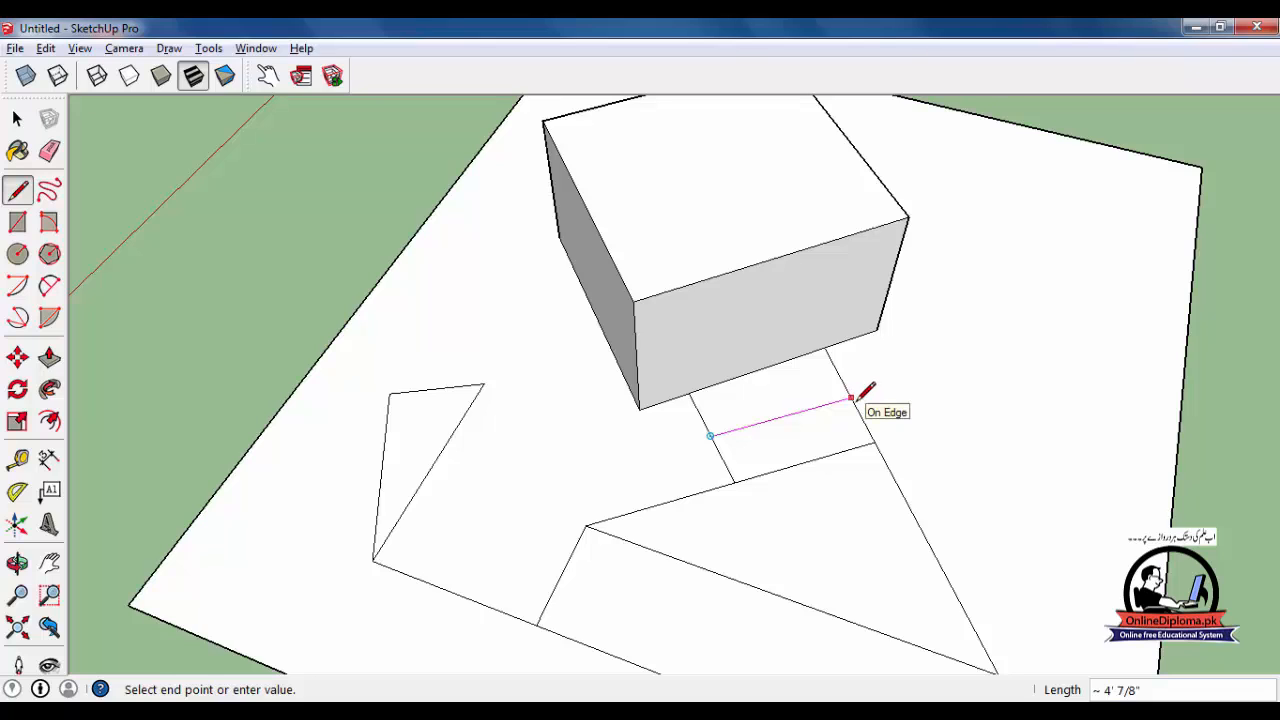
click(850, 398)
click(757, 370)
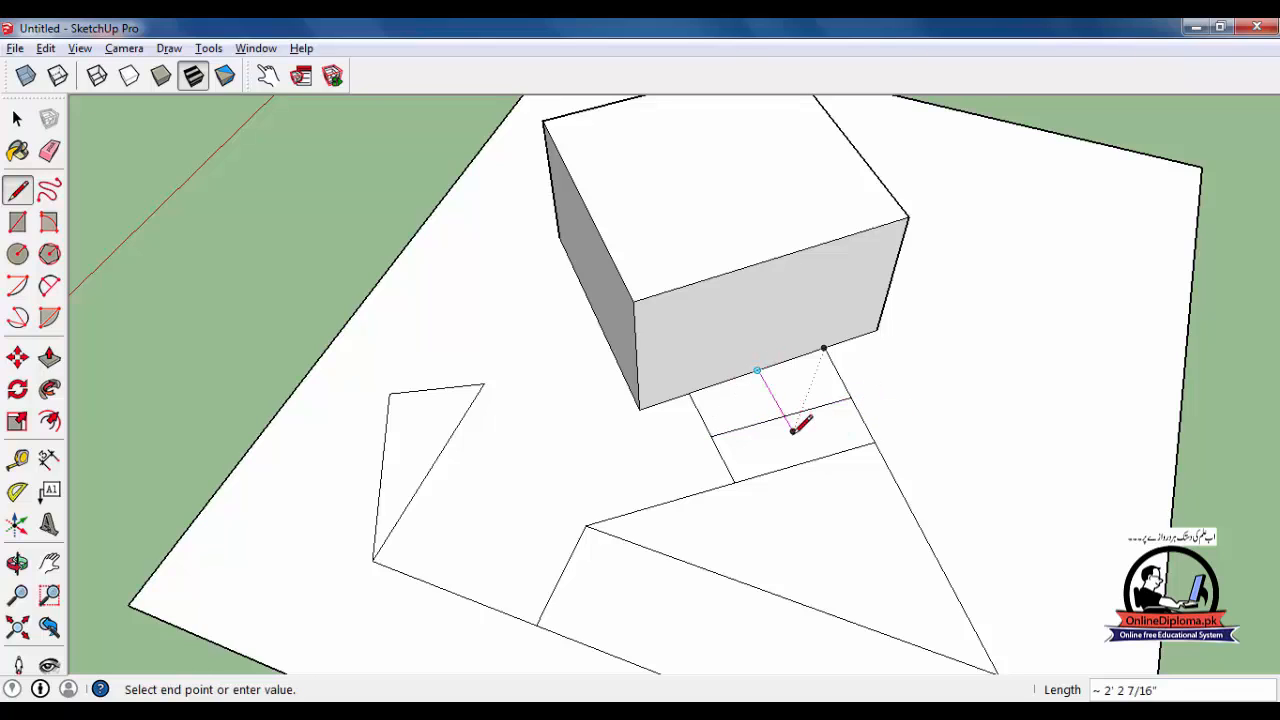
click(810, 458)
- Draw a sloping edge from the box's upper corner down to the larger triangle's apex and end the line
middle_drag(774, 463, 466, 391)
middle_drag(689, 471, 636, 501)
middle_drag(715, 462, 699, 490)
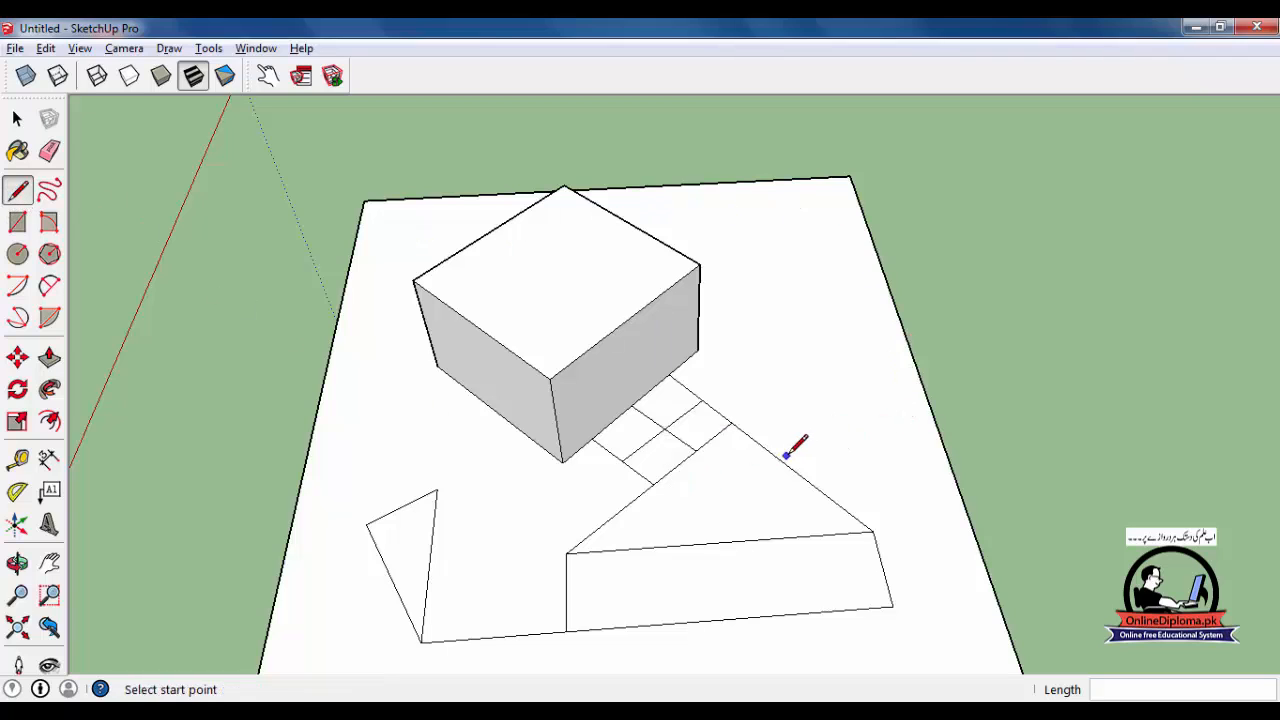
click(700, 265)
click(731, 423)
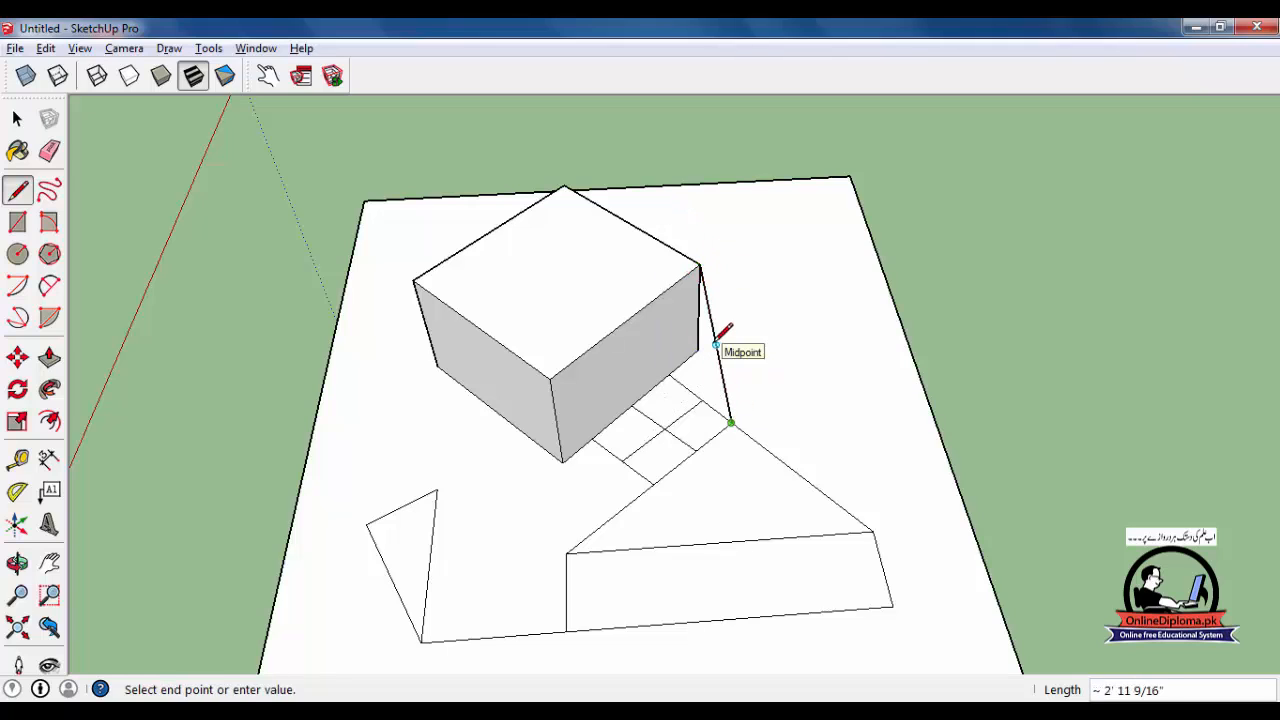
click(17, 118)
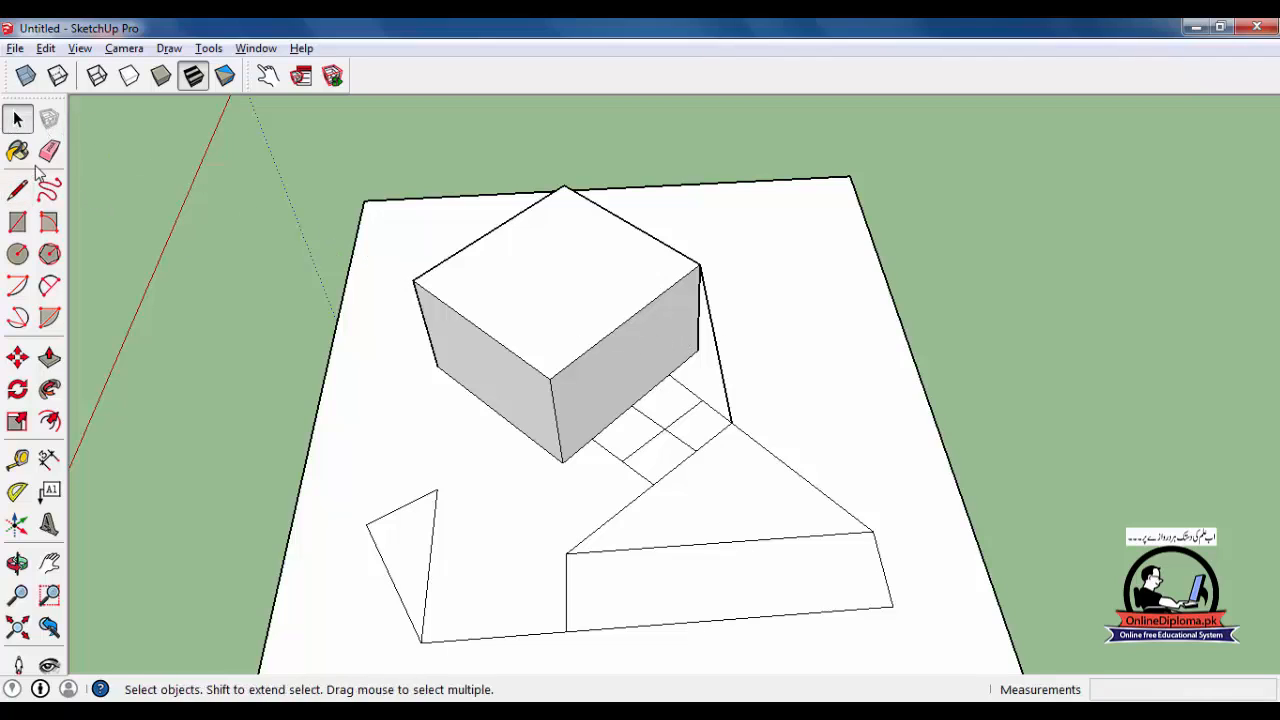
- Draw an edge from the sloping edge's midpoint down to the end of the strip's crossing line
click(17, 189)
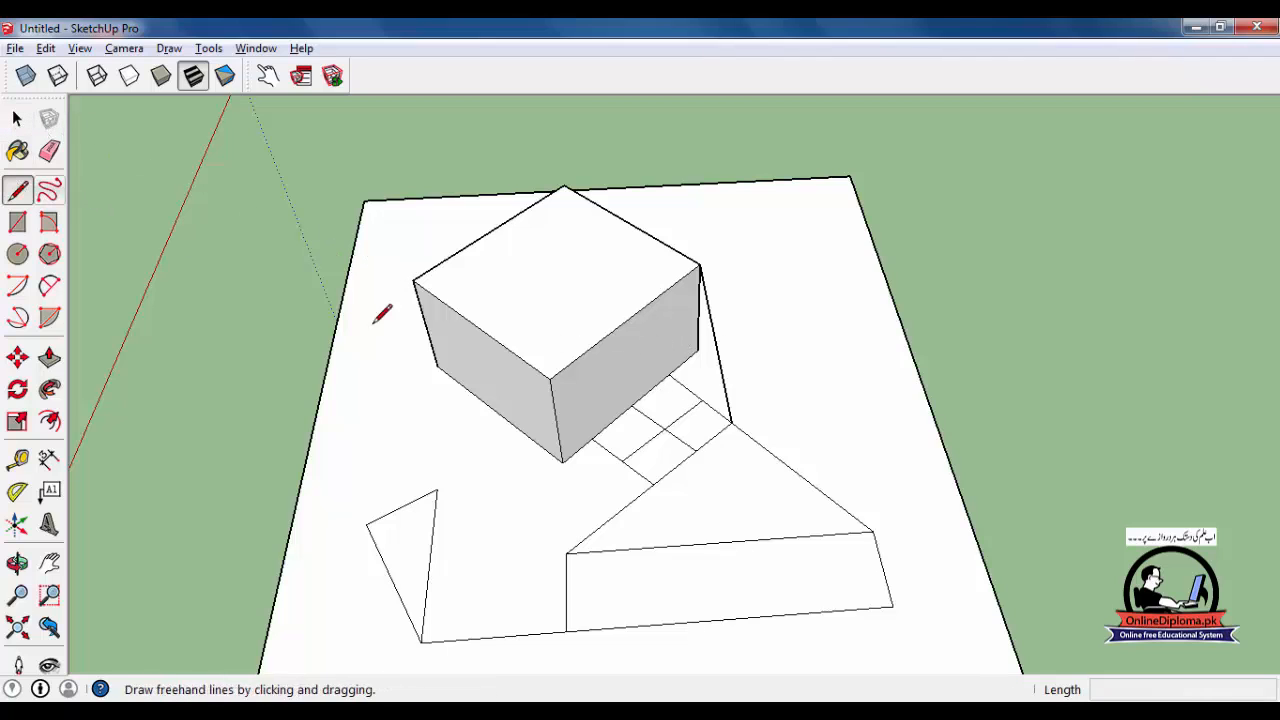
click(716, 345)
click(702, 401)
- Trace the outer strip cell's side and draw an edge from its end to the box's base corner, enclosing a small triangle
middle_drag(777, 443, 667, 338)
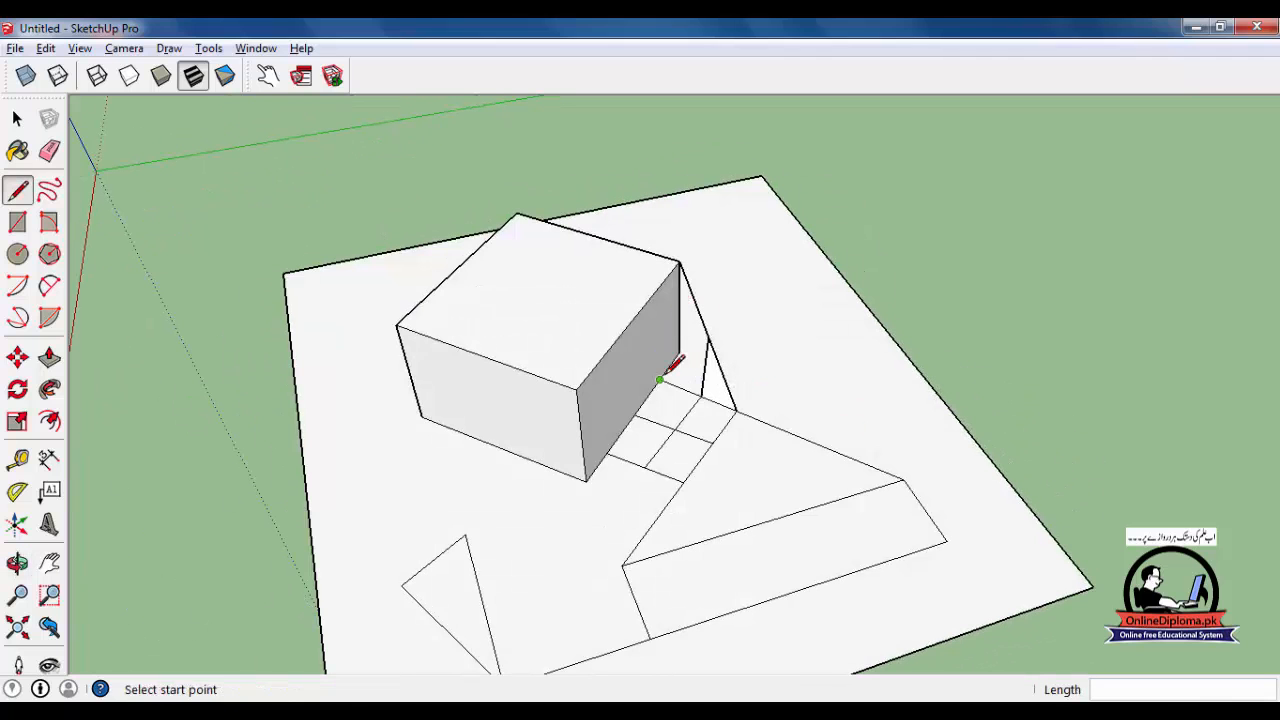
click(661, 379)
click(702, 397)
click(702, 397)
click(678, 352)
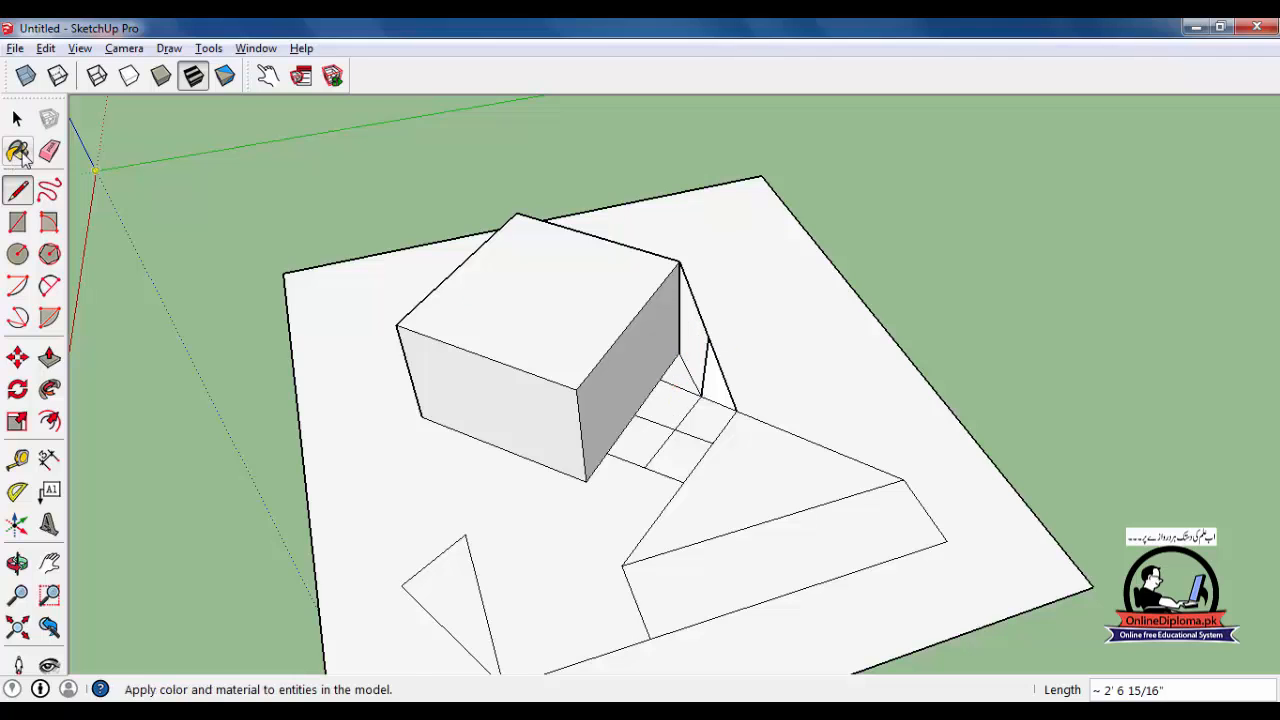
click(16, 118)
- Try to push the small triangle beside the box's base downward with Push/Pull
key(p)
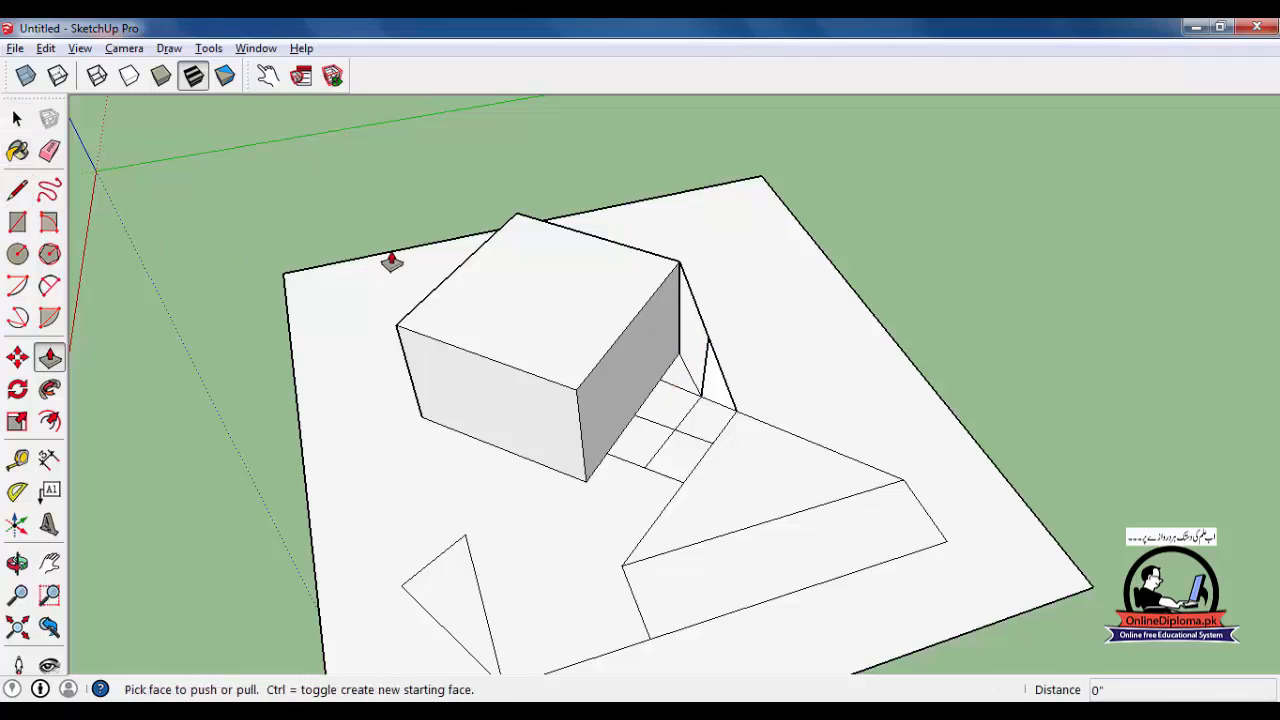
click(685, 385)
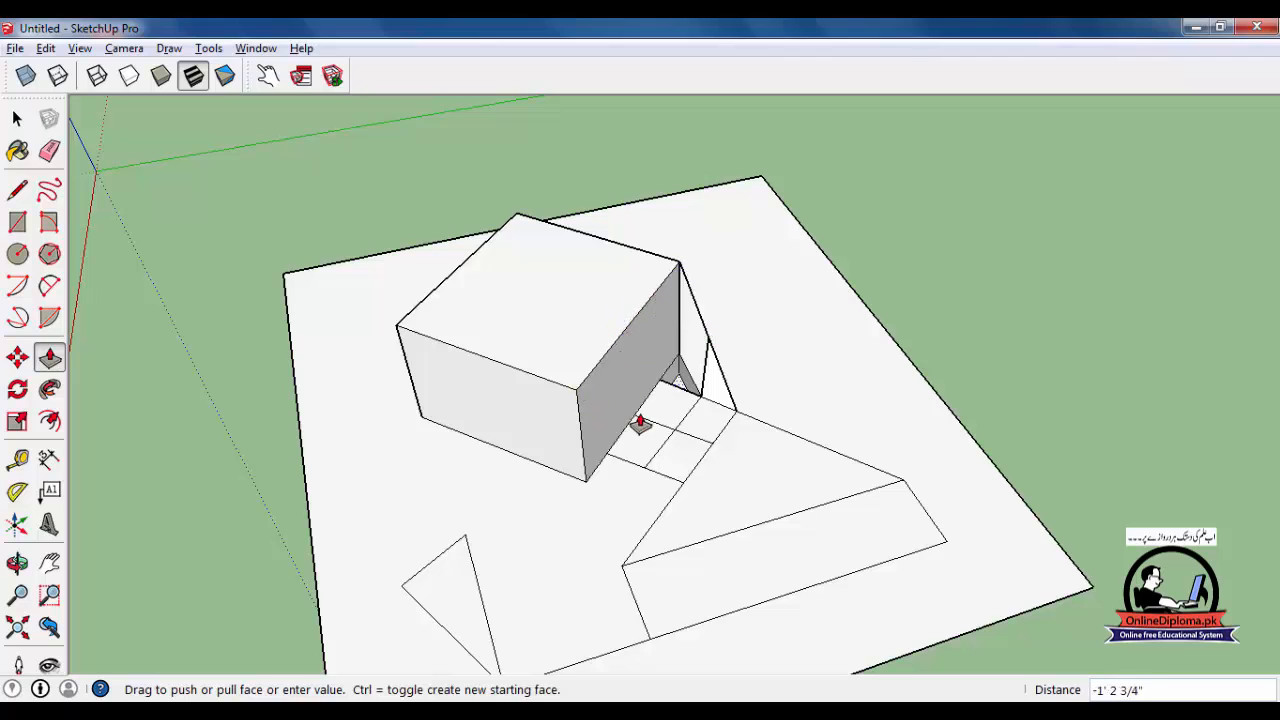
click(626, 451)
- Pull the long quadrilateral up 4' 6", matching its height to the box's top face
click(802, 541)
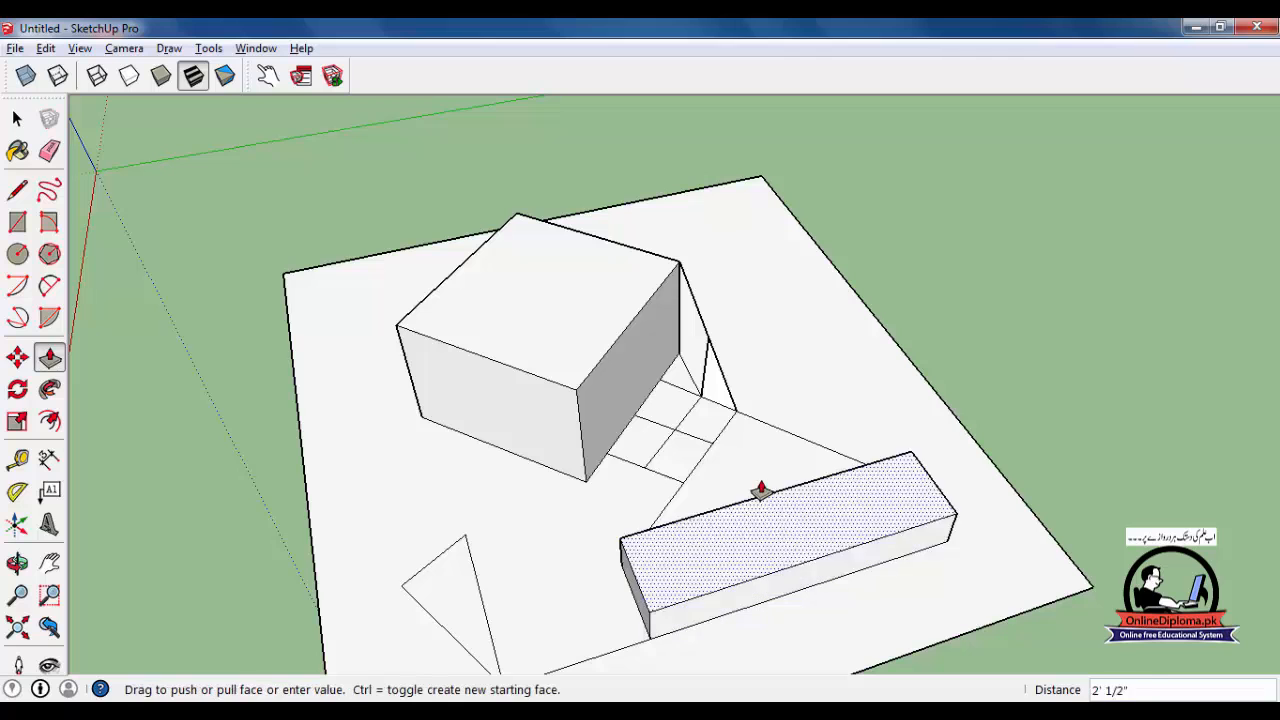
middle_drag(731, 491, 929, 423)
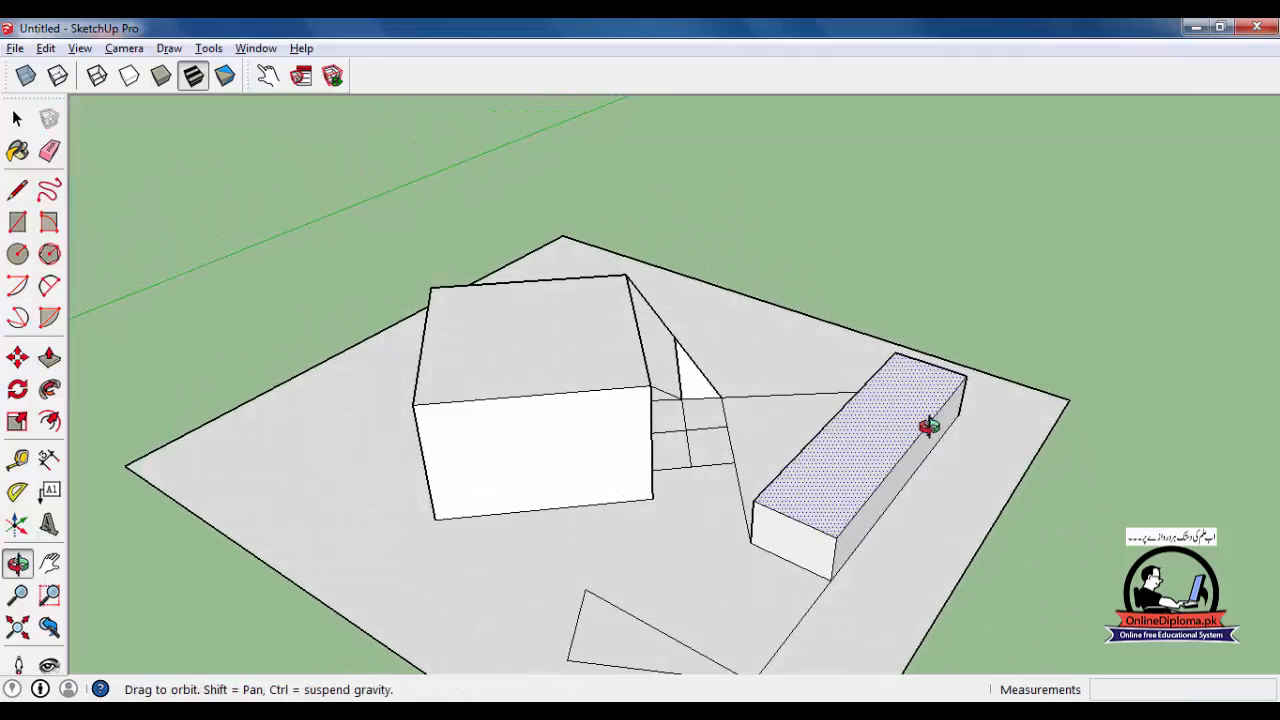
click(906, 416)
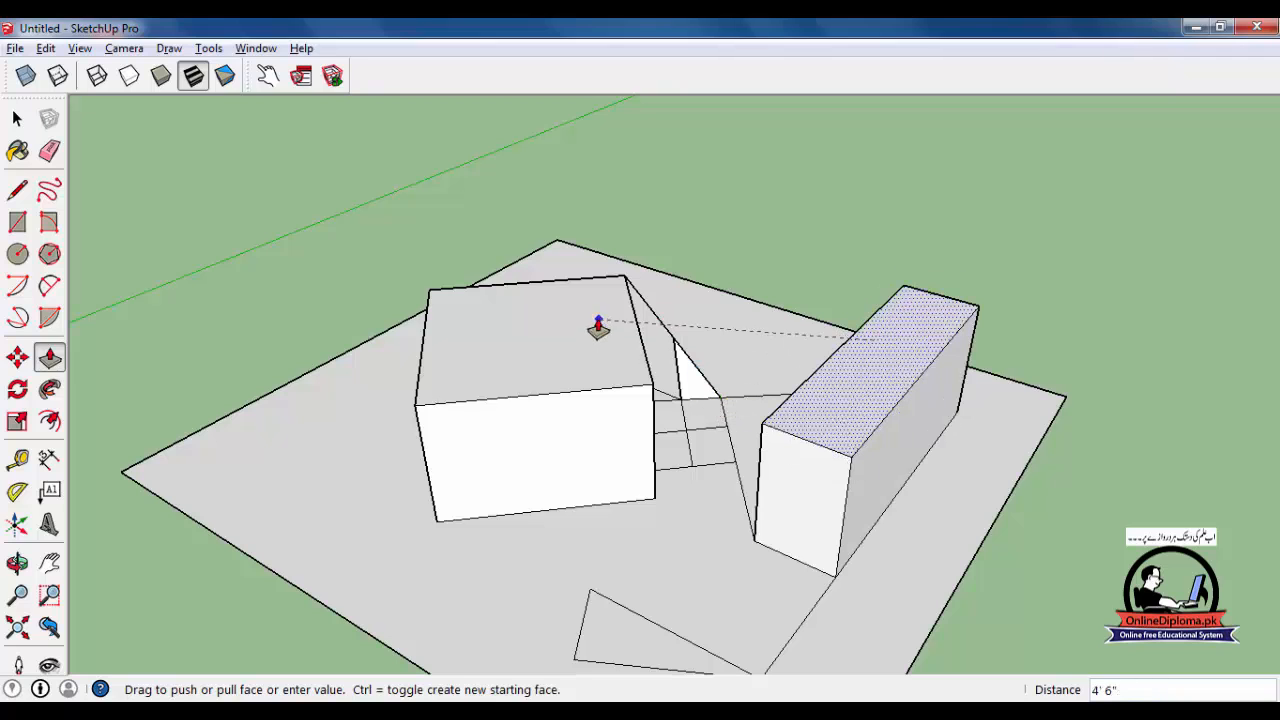
click(511, 346)
- Erase the sloping edge between the box's upper corner and the triangle, together with the edge attached at its midpoint
middle_drag(680, 449, 1032, 487)
key(e)
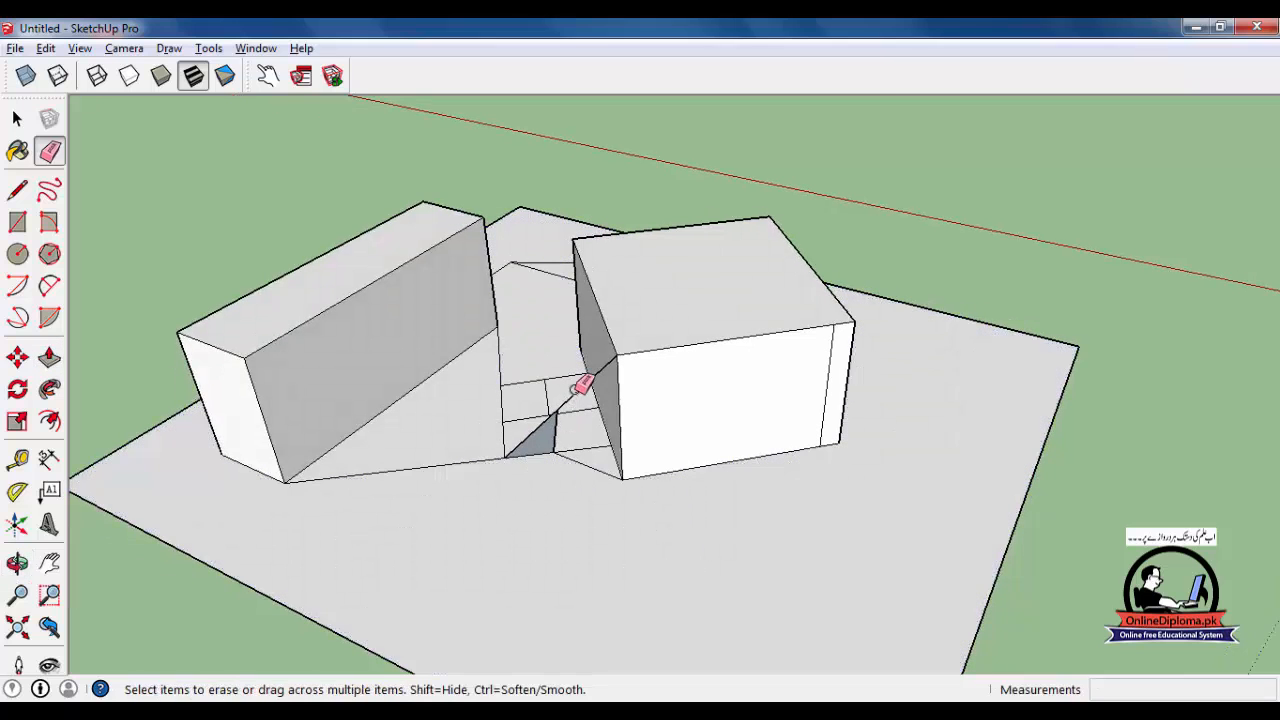
click(578, 393)
click(556, 420)
- Erase the extra vertical line near the corner of the box's side face
mouse_move(583, 514)
middle_down()
mouse_move(549, 551)
mouse_move(710, 403)
mouse_move(517, 411)
mouse_move(674, 451)
mouse_move(660, 425)
middle_up()
scroll(640, 436, up, 3)
click(627, 437)
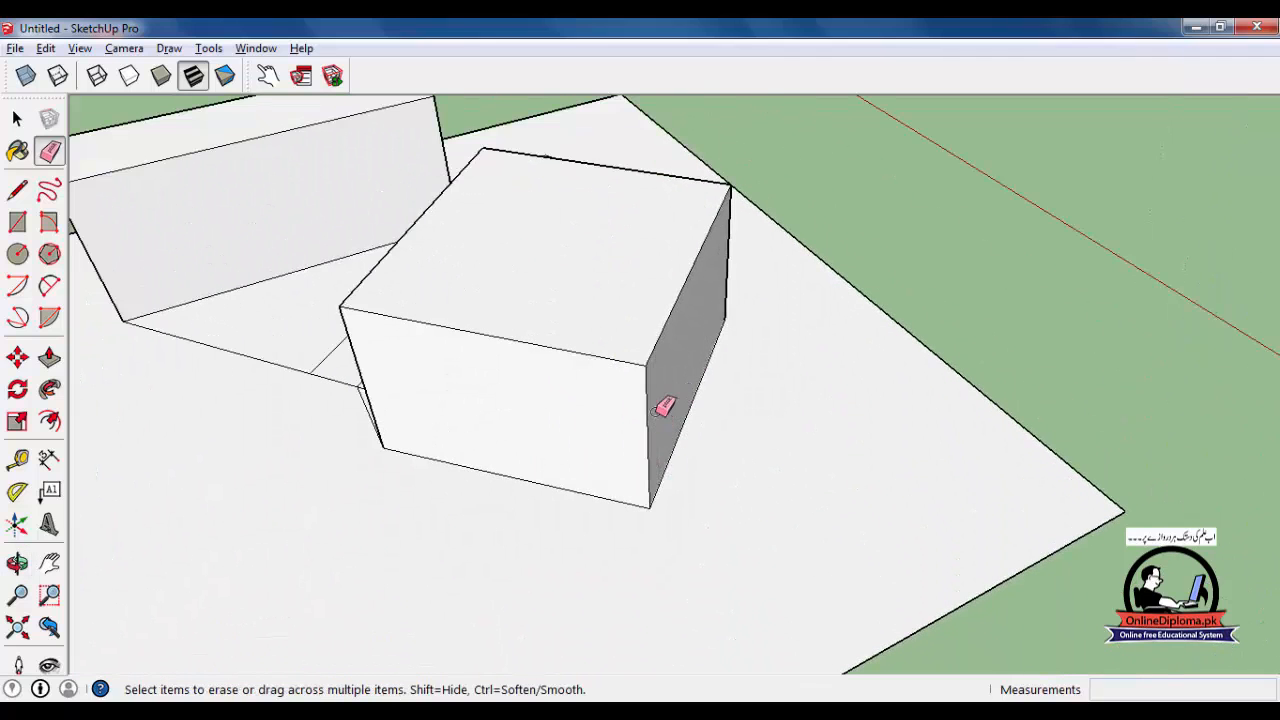
scroll(665, 405, down, 3)
middle_drag(591, 491, 634, 549)
scroll(541, 532, down, 1)
middle_drag(540, 532, 458, 519)
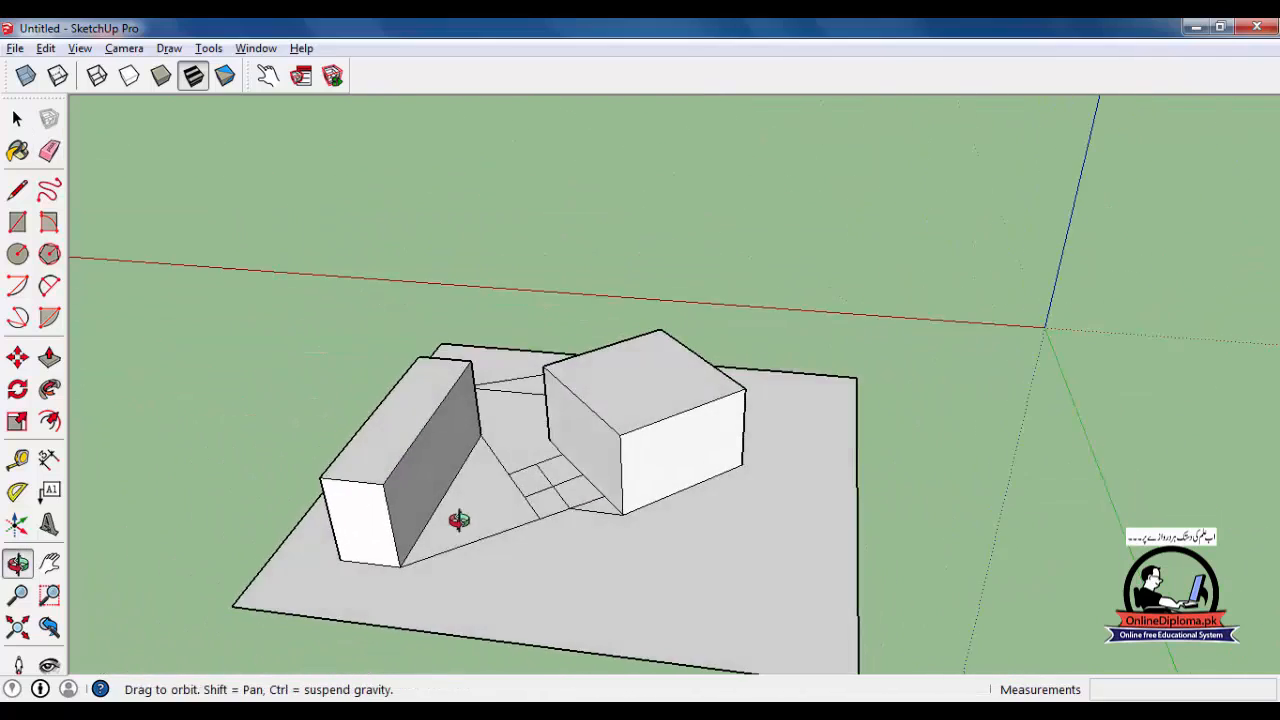
scroll(574, 509, up, 3)
mouse_move(591, 517)
middle_down()
mouse_move(526, 540)
mouse_move(462, 531)
middle_up()
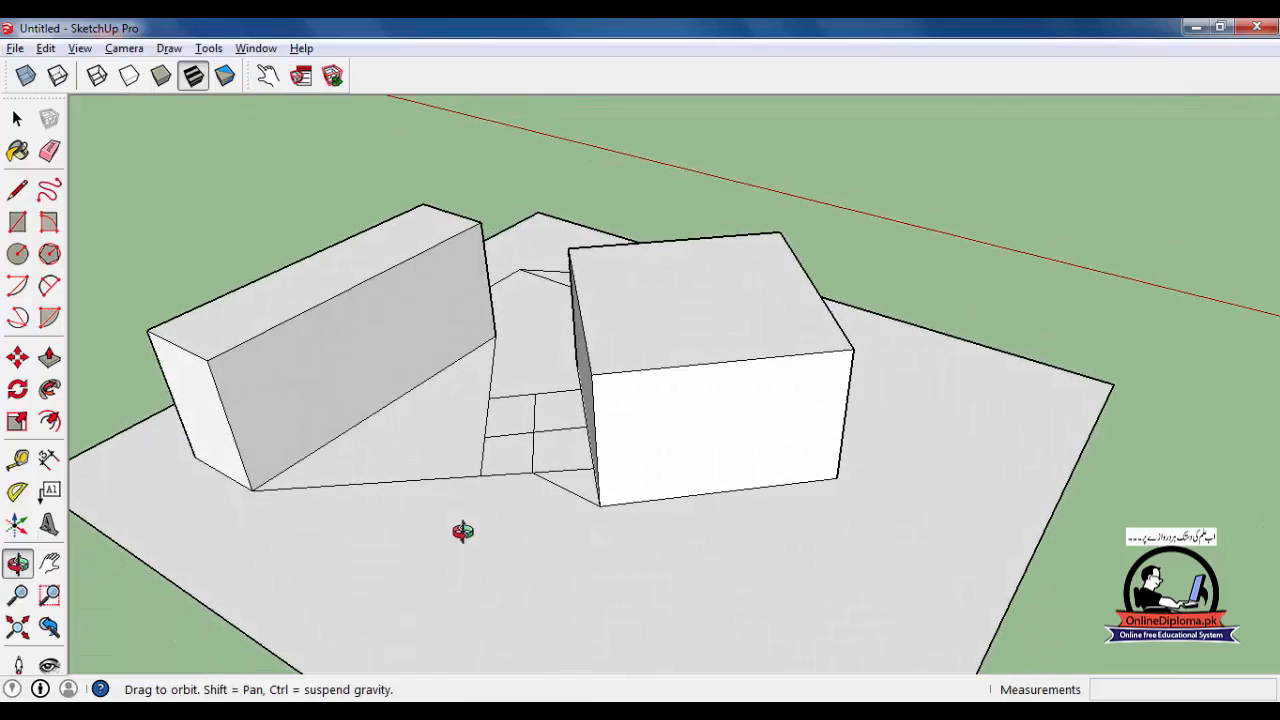